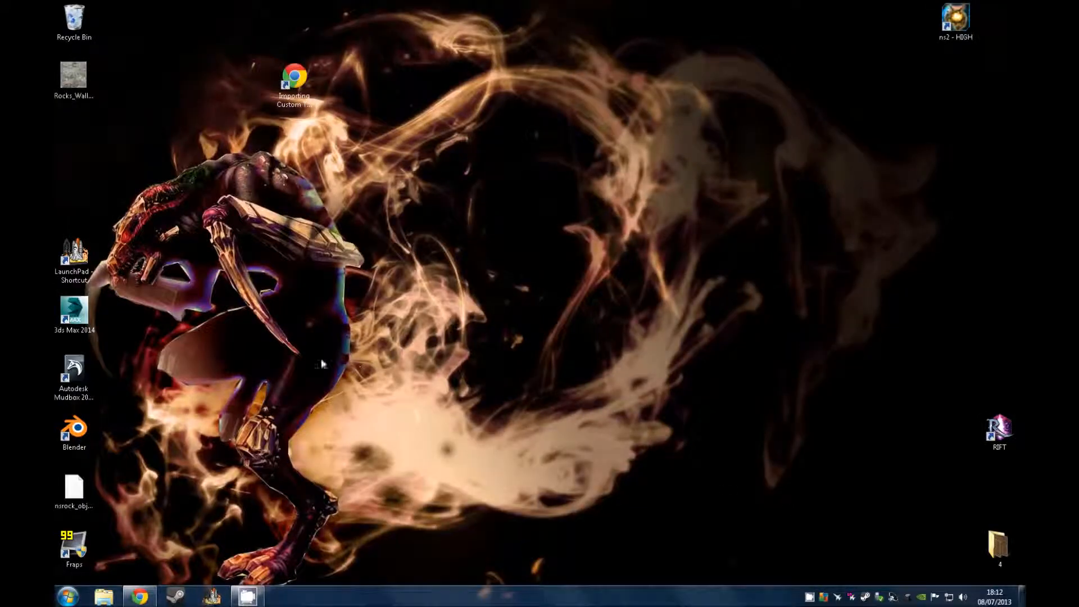
Step: Start a new mod in Spark Launch Pad and set its location to a new desktop folder named Box
double_click(73, 258)
left_click(275, 160)
left_click(306, 200)
left_click(432, 233)
left_click(486, 254)
left_click(485, 397)
right_click(496, 339)
left_click(540, 303)
type("Box")
key("Return")
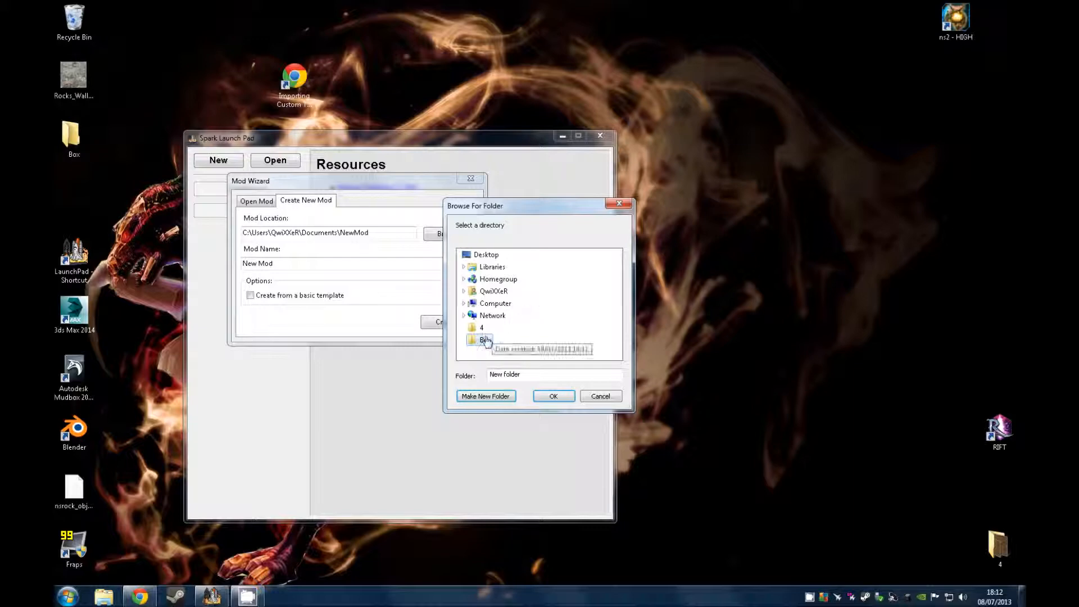
left_click(553, 396)
Step: Create the mod under the name Box and look into the modelsrc folder of its source files
type("Box")
left_click(442, 322)
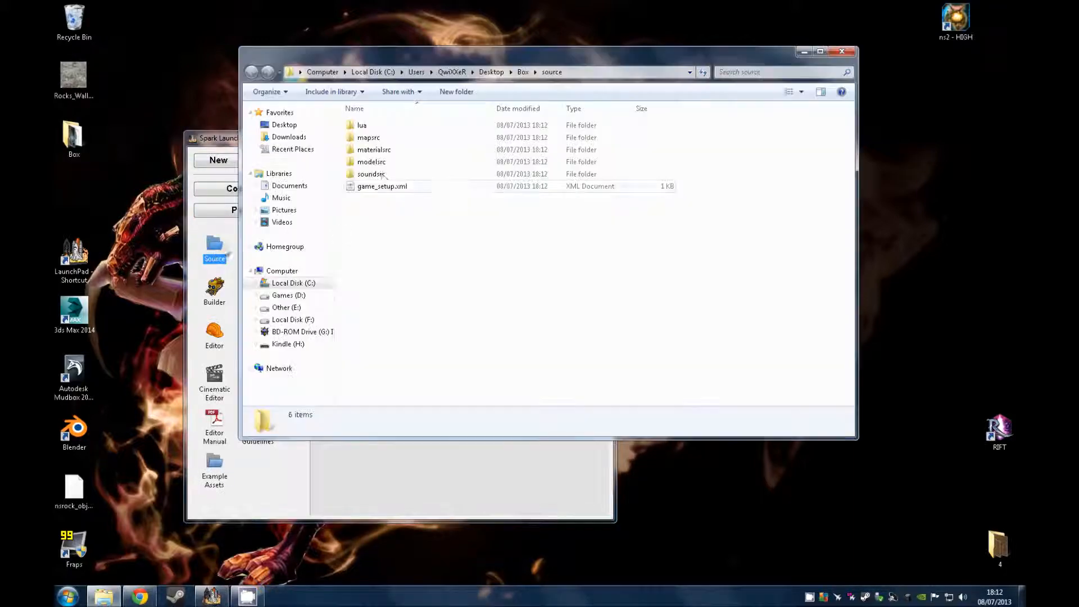
double_click(382, 166)
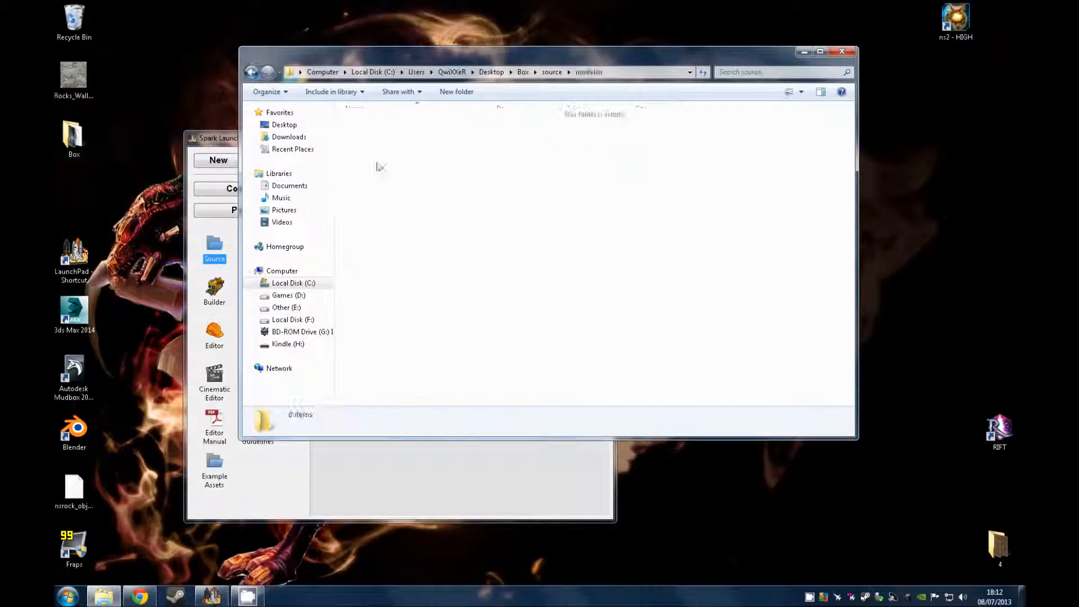
left_click(815, 56)
left_click(811, 52)
Step: Switch to 3ds Max 2014 and maximize the Perspective viewport
double_click(73, 312)
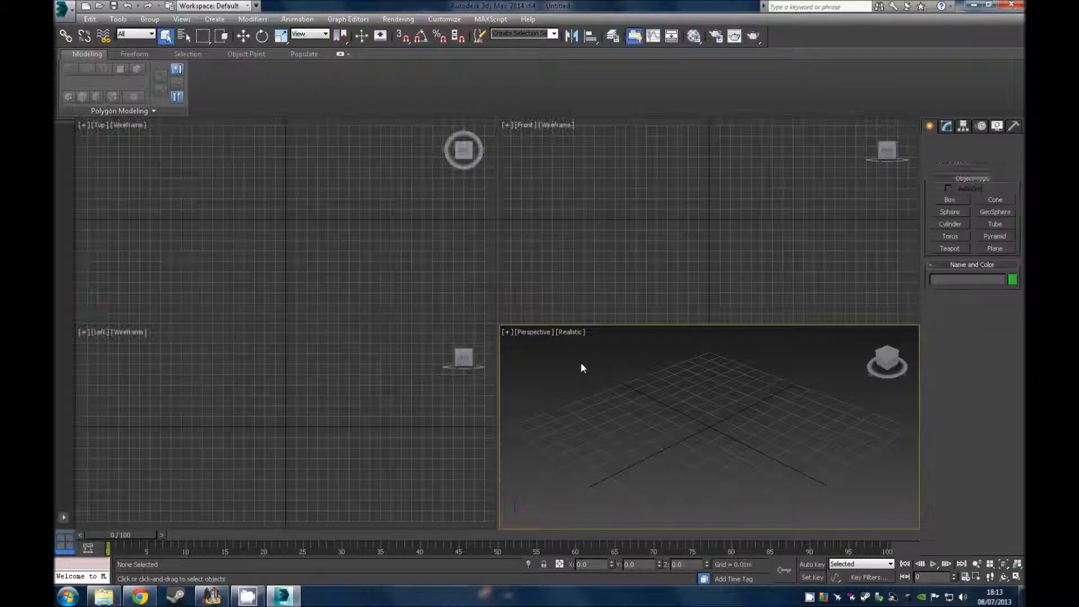
left_click(506, 332)
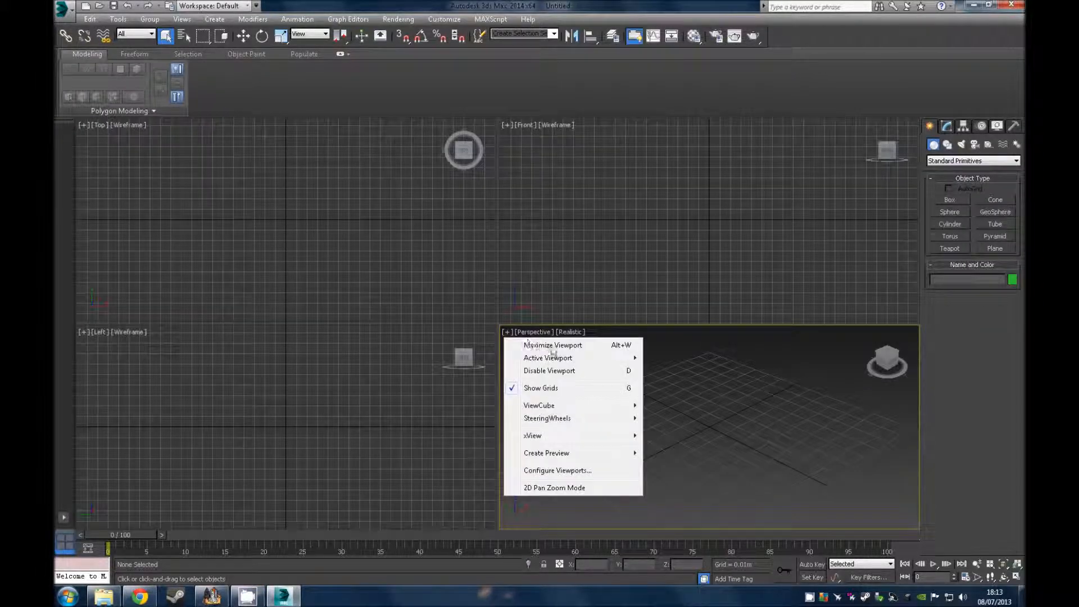
left_click(622, 346)
Step: Create a standard primitive box with length, width and height of 2 m using exact values
left_click(991, 160)
left_click(964, 168)
left_click(950, 199)
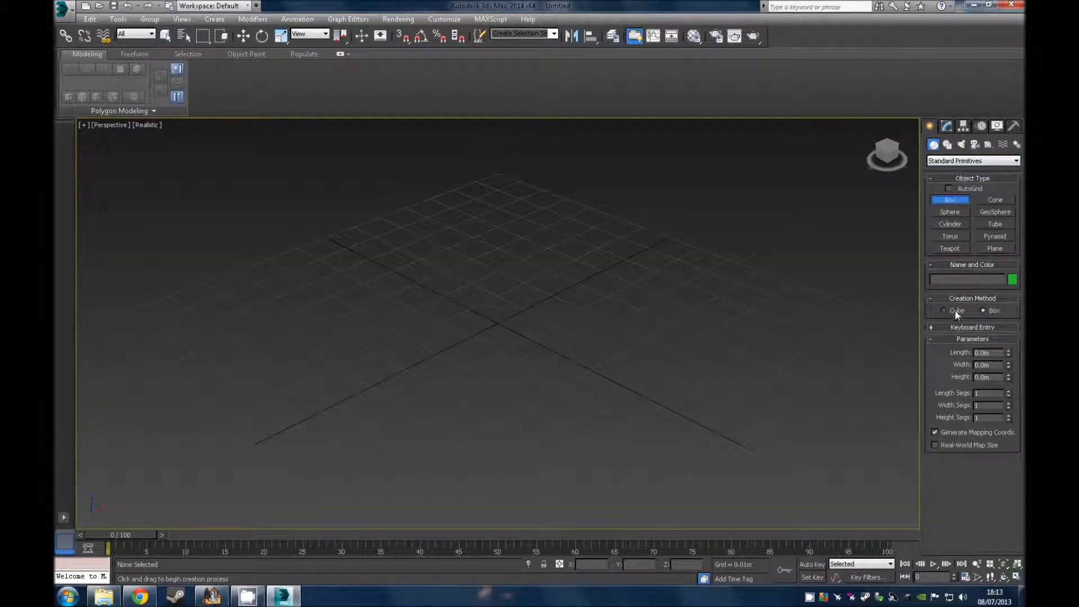
left_click(961, 327)
type("2")
key("Tab")
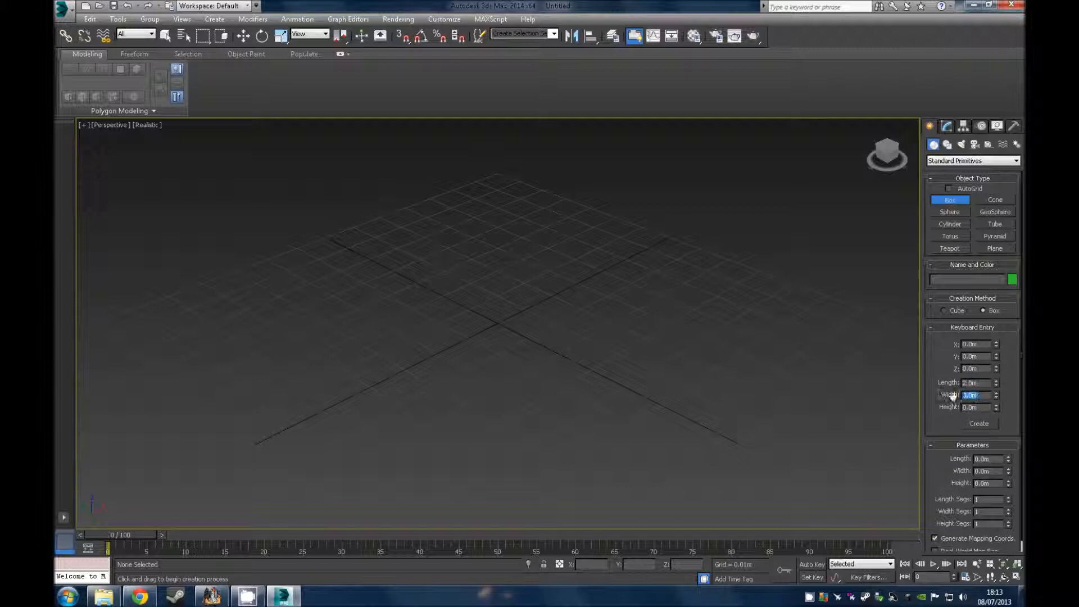
type("2")
key("Tab")
type("2")
left_click(980, 423)
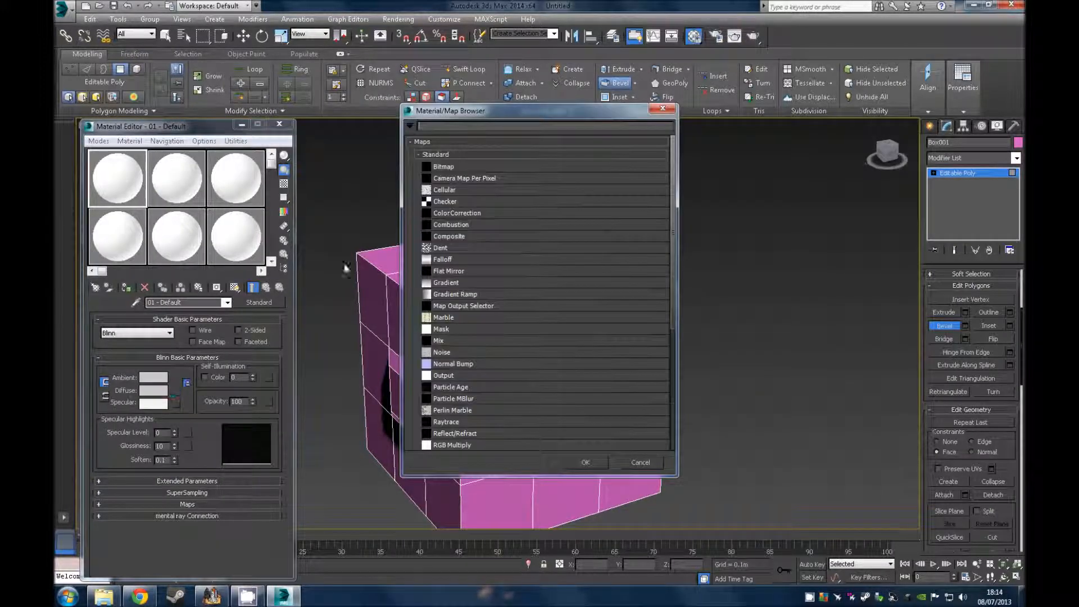
Step: Assign Rocks_Wall_Bumpy_1.jpg from the desktop as the material's diffuse bitmap and show it on the box in the viewport
left_click(446, 168)
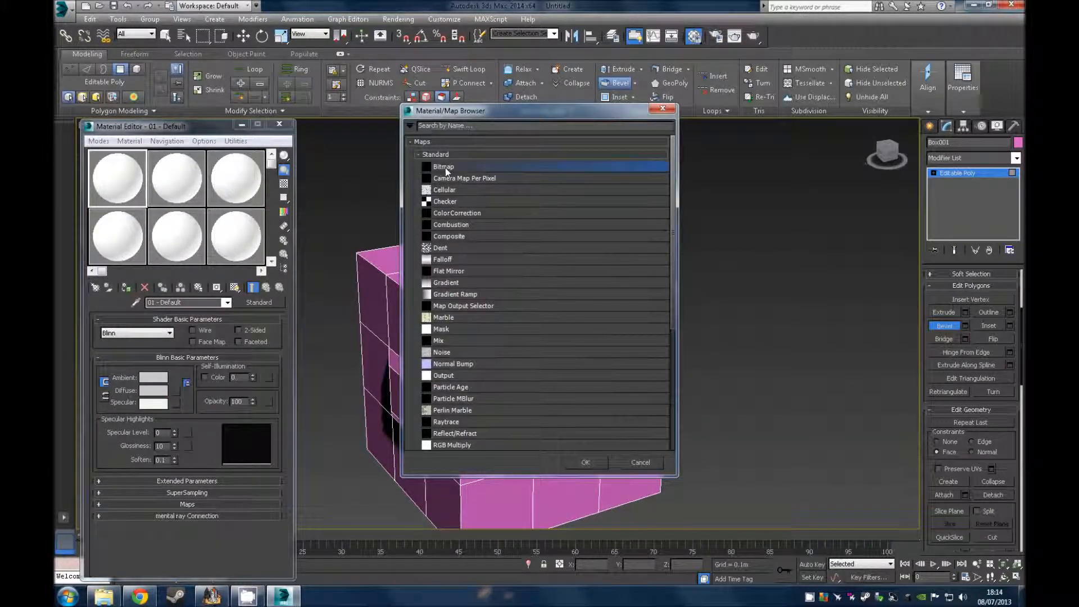
double_click(447, 169)
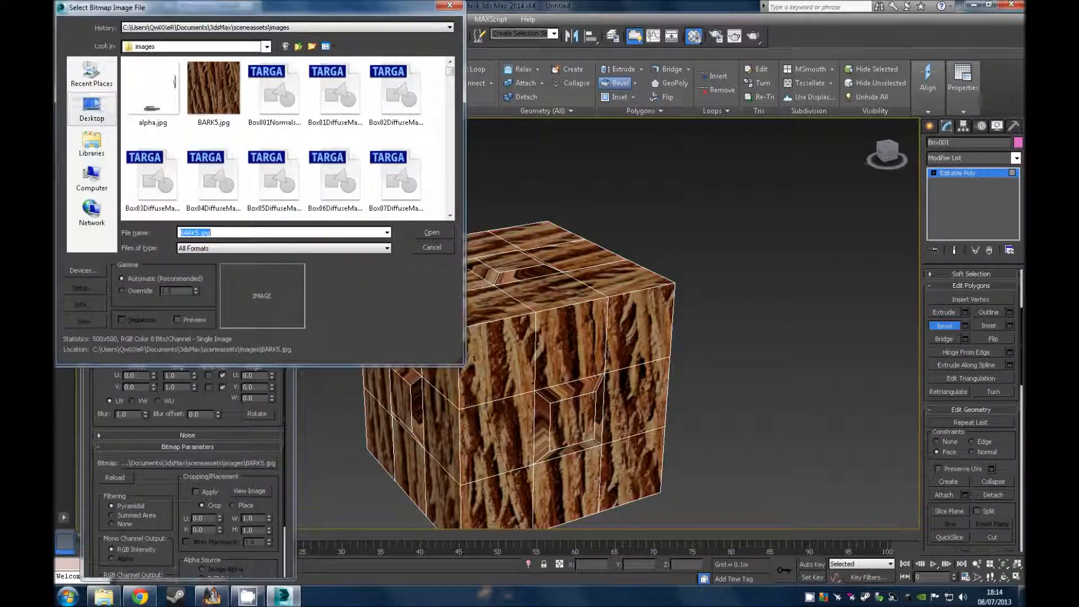
left_click(91, 110)
double_click(264, 163)
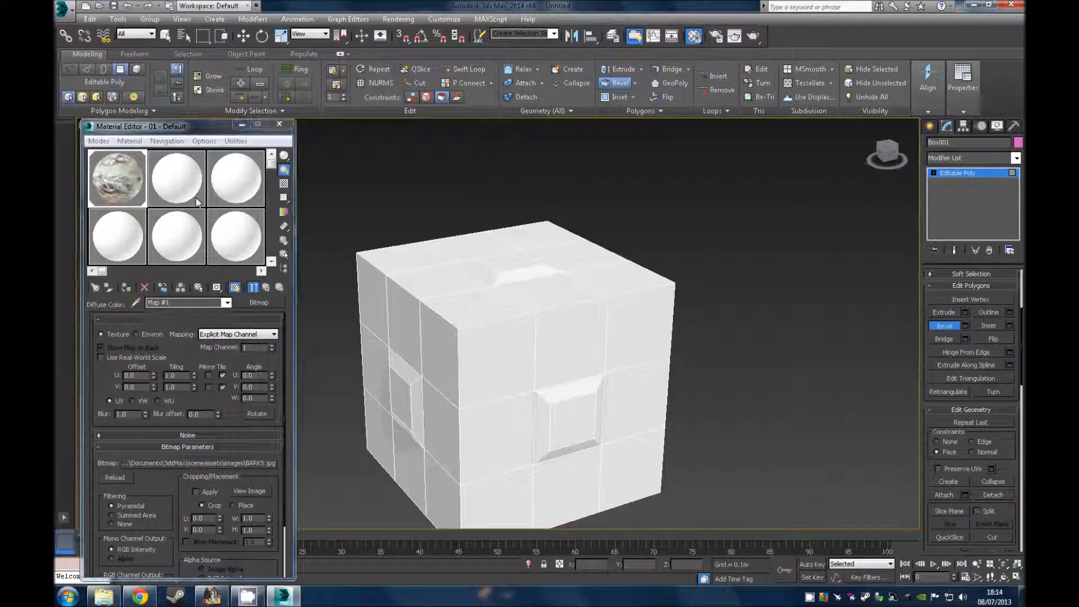
left_click(235, 287)
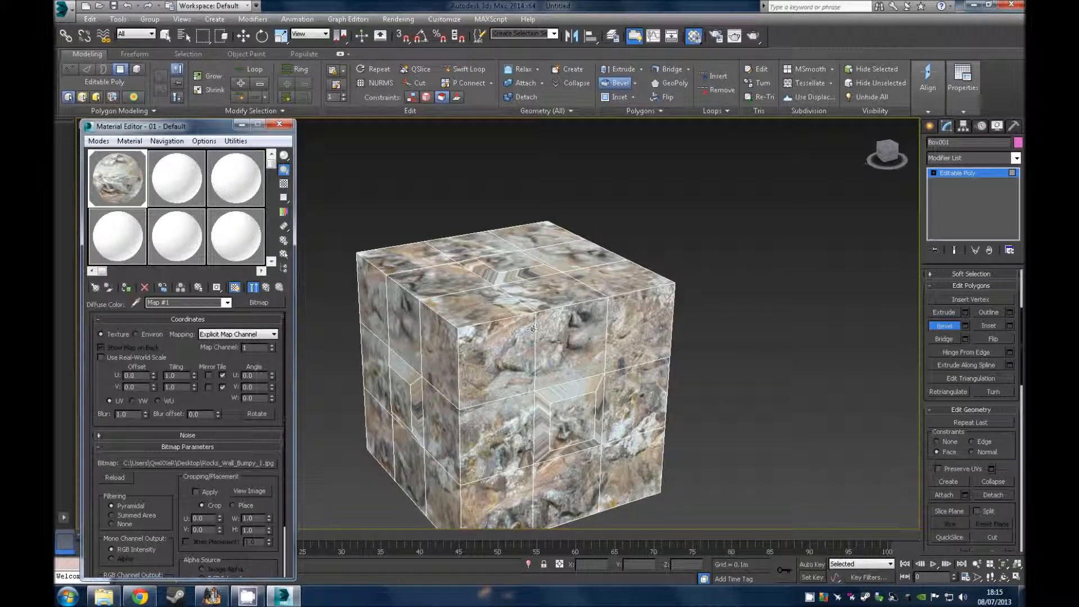
Step: Select all polygons of the box and add an Unwrap UVW modifier
mouse_move(575, 356)
middle_mouse_down("alt")
mouse_move(621, 326)
mouse_move(577, 349)
middle_mouse_up("alt")
scroll(578, 349, "down", 5)
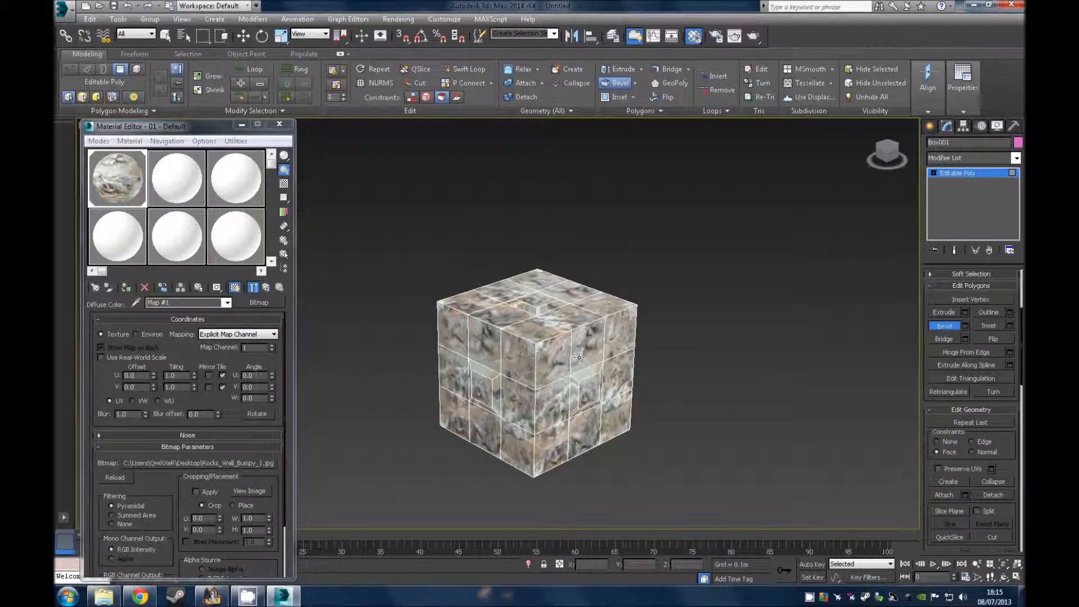
key("ctrl+a")
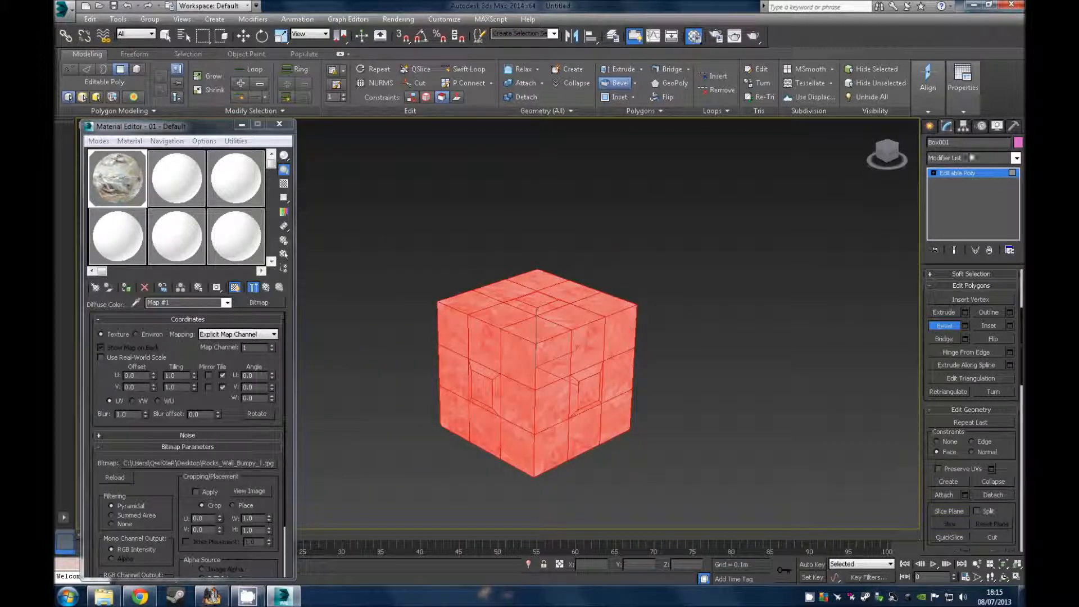
left_click(952, 158)
key("u")
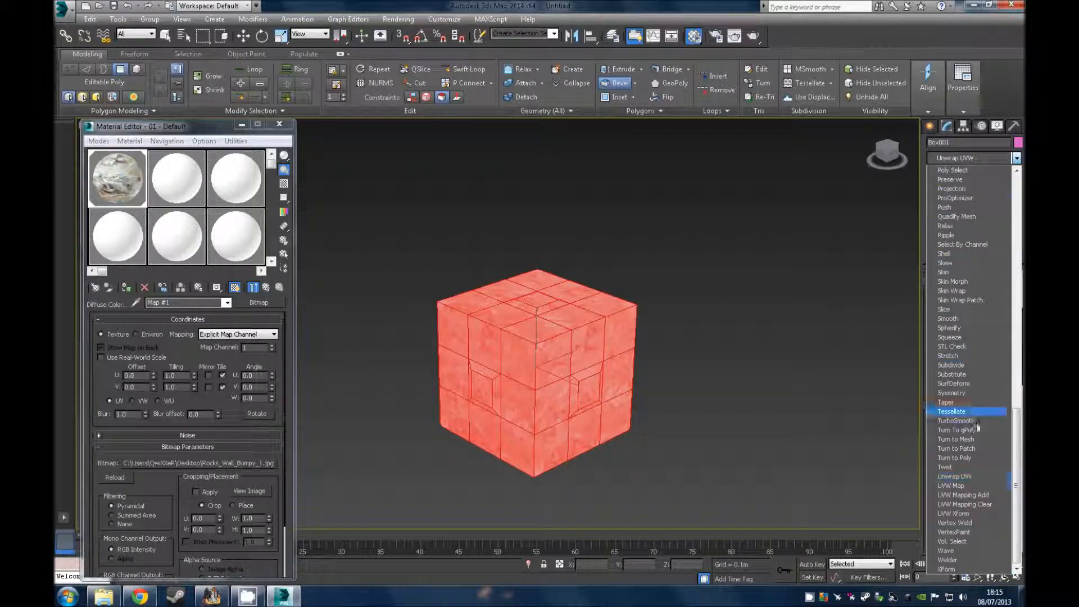
left_click(981, 476)
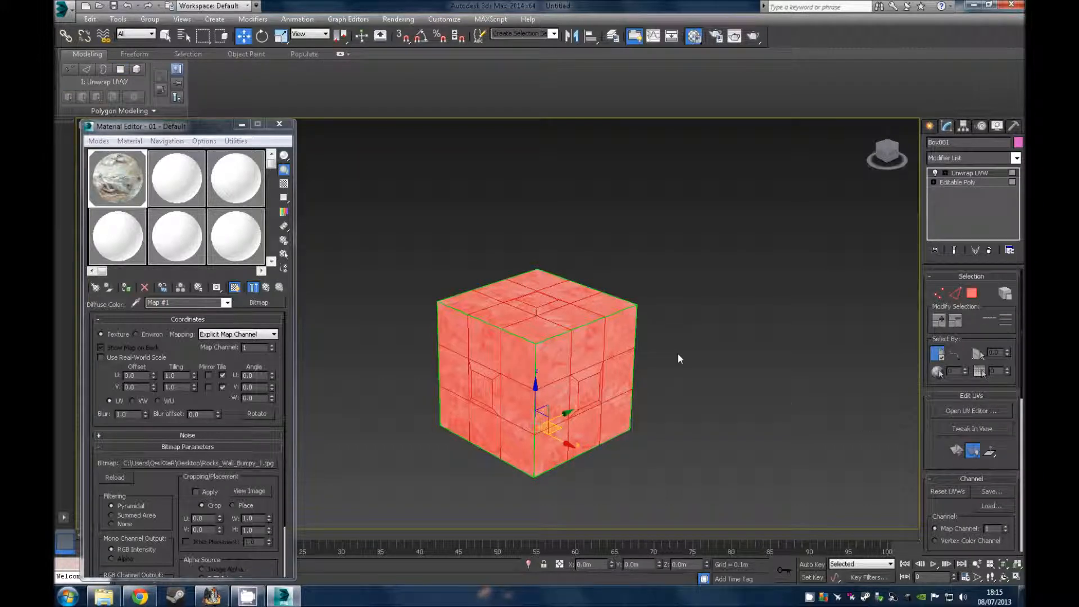
Step: Switch the Unwrap UVW modifier to polygon level and open the UV editor
key("1")
left_click(946, 173)
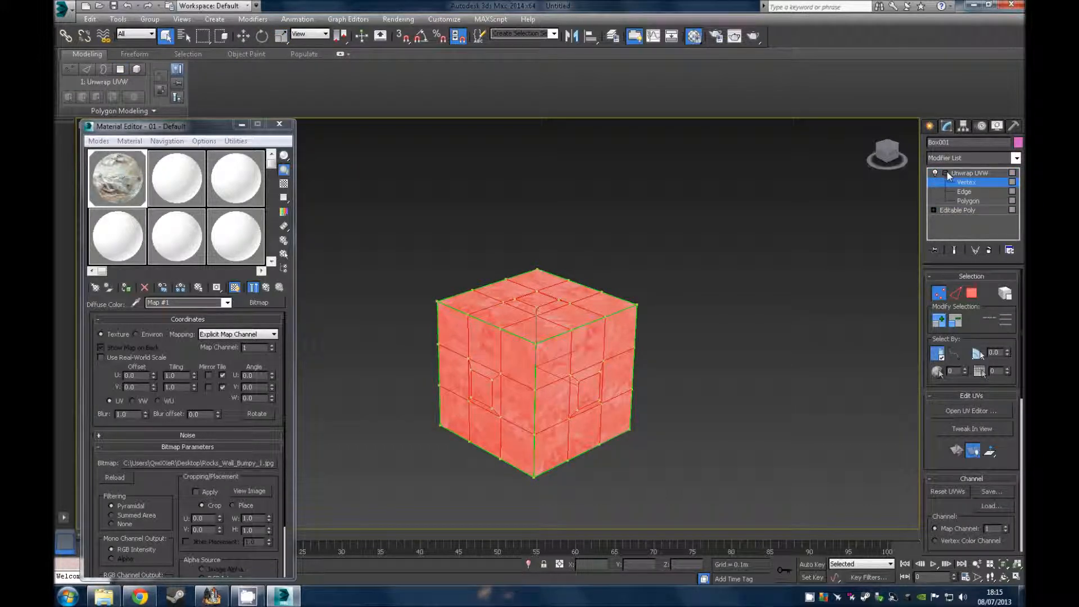
left_click(967, 201)
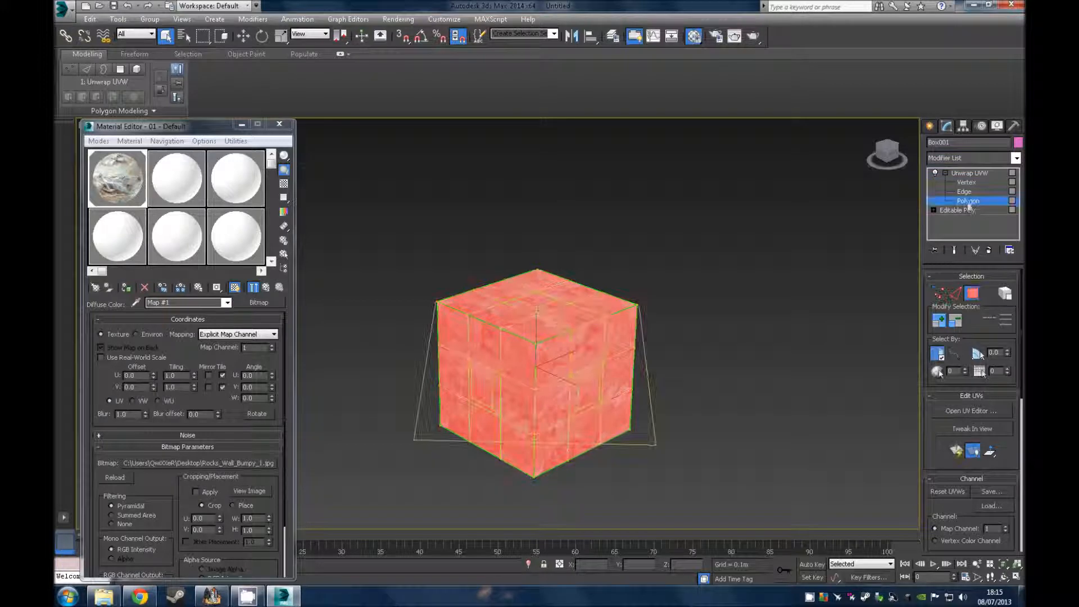
left_click(999, 413)
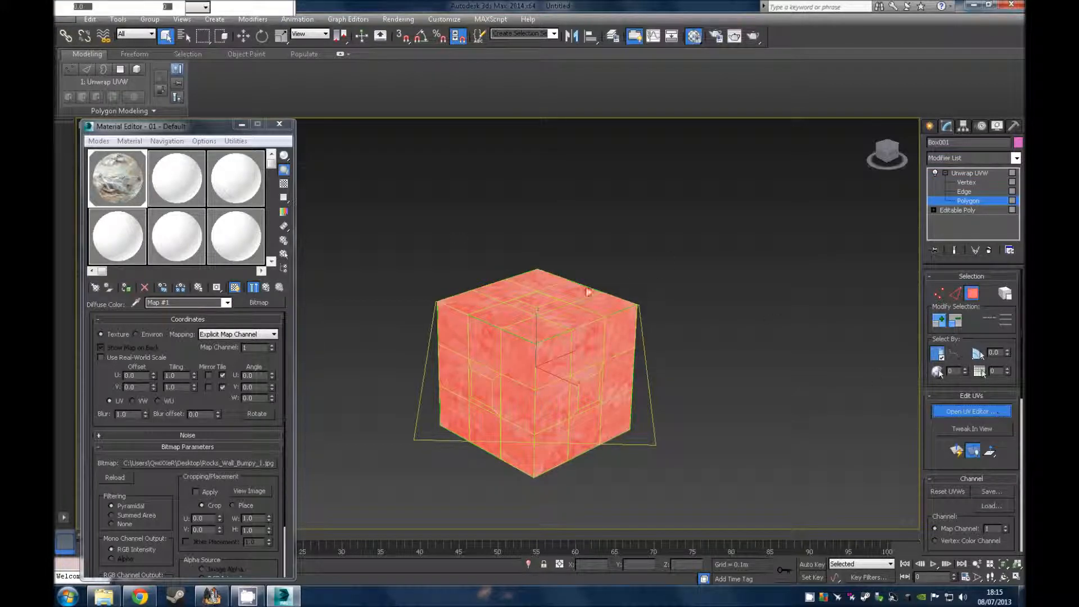
Step: Apply Unfold Mapping to the selected polygons with the Walk to closest face option
left_click(164, 68)
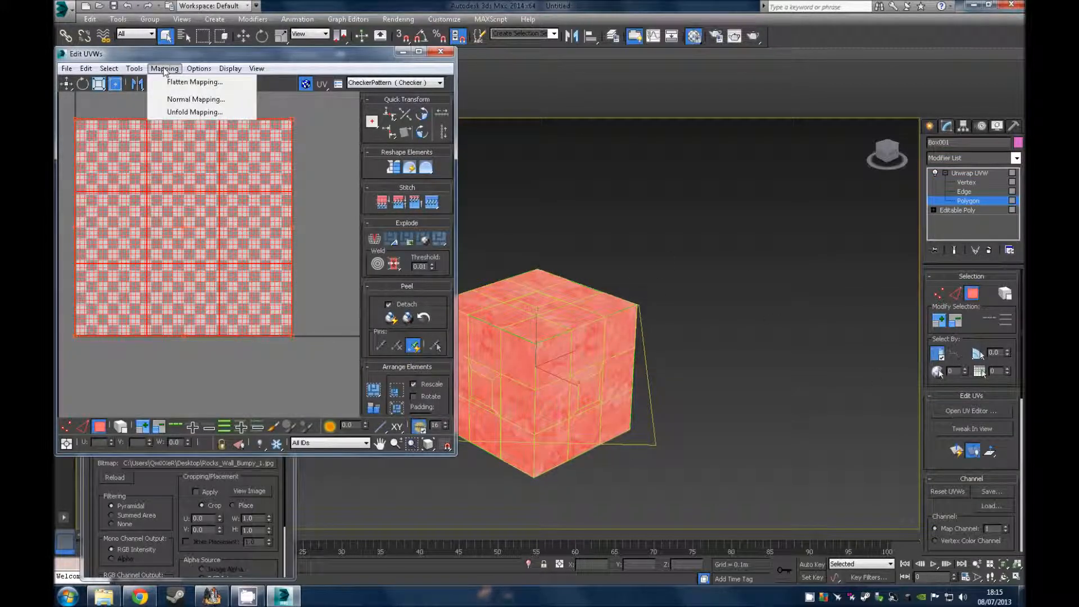
left_click(206, 114)
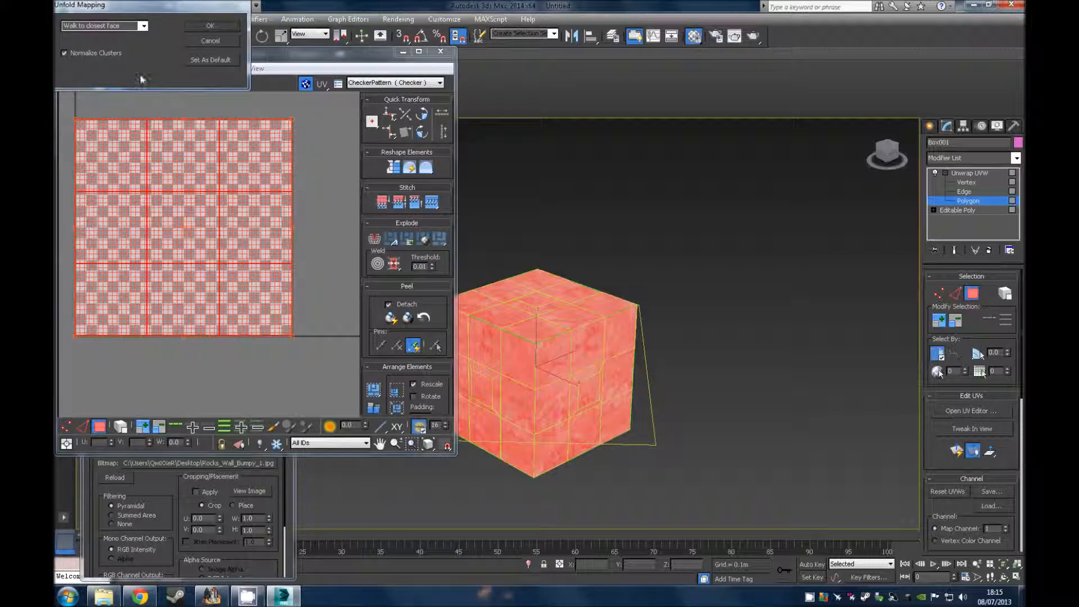
left_click(144, 25)
left_click(143, 26)
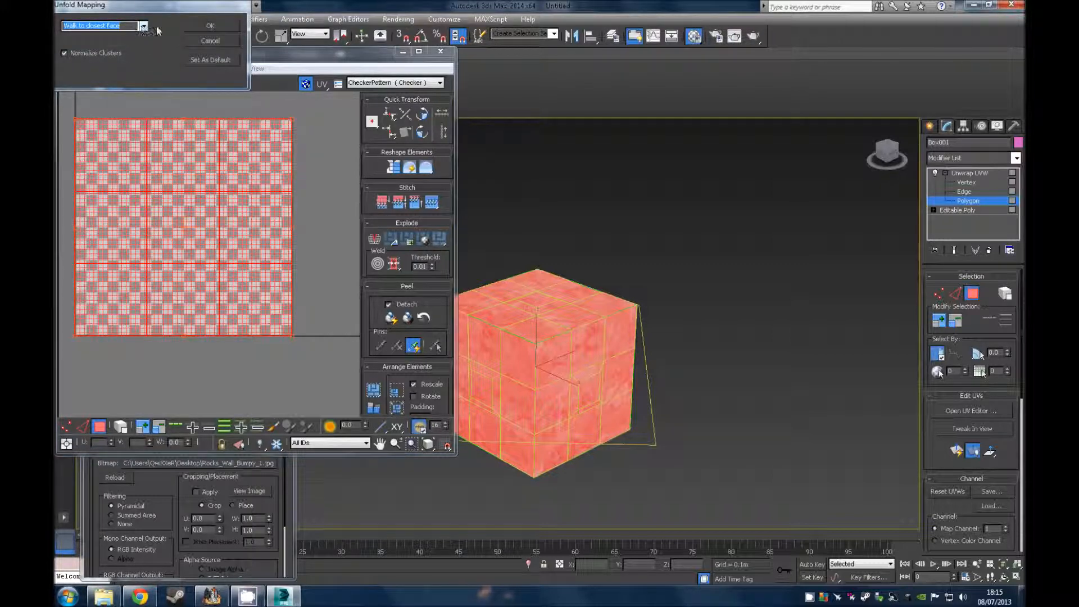
left_click(206, 28)
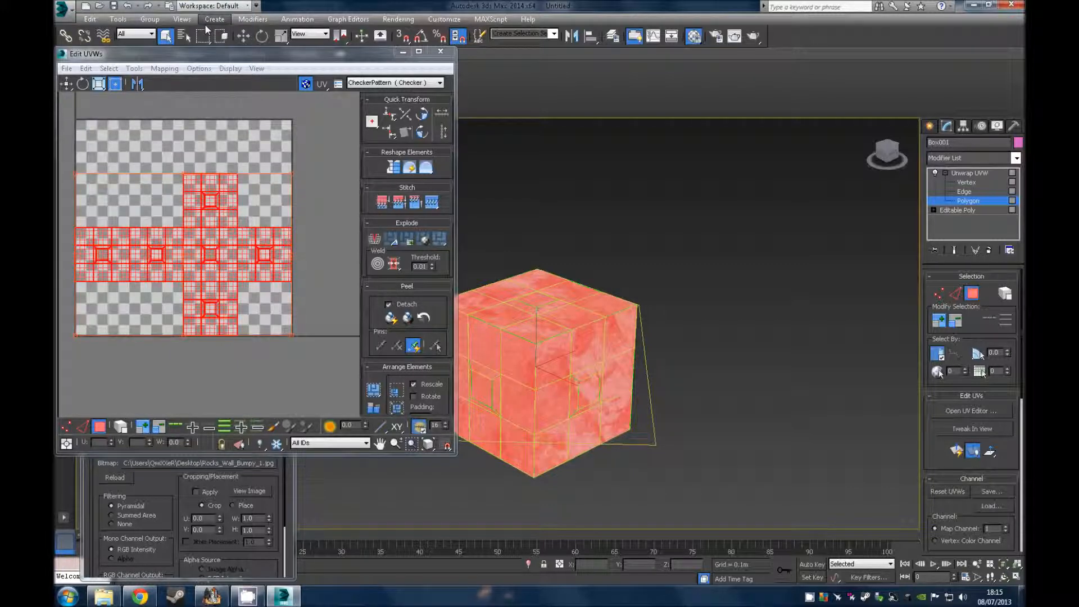
Step: Scale the unfolded UV layout down slightly, move it just inside the texture square's borders, and close the UV editor
left_click(275, 136)
key("ctrl+a")
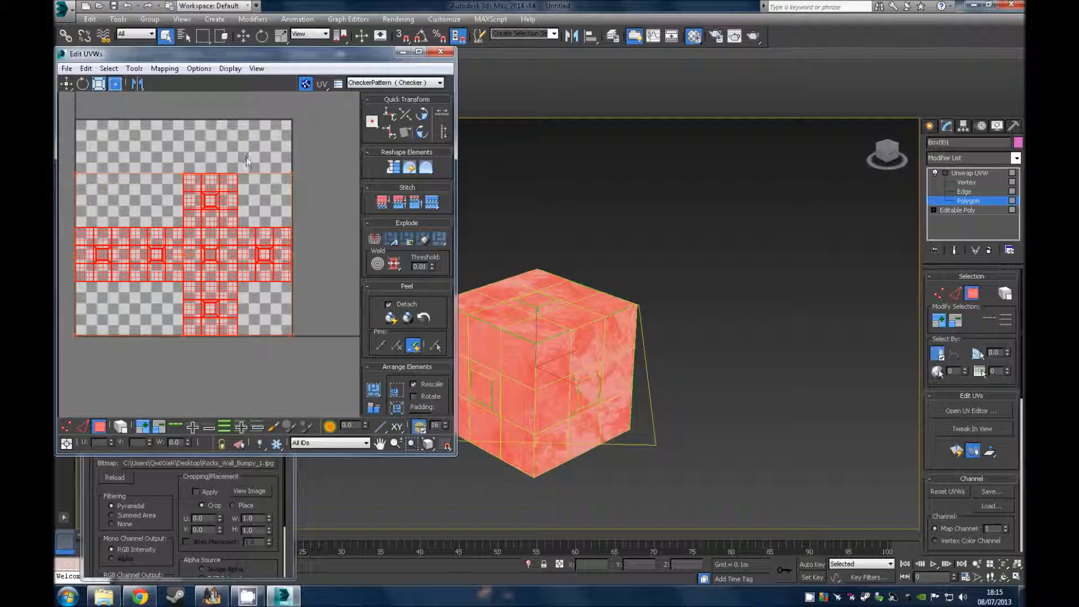
left_click(137, 69)
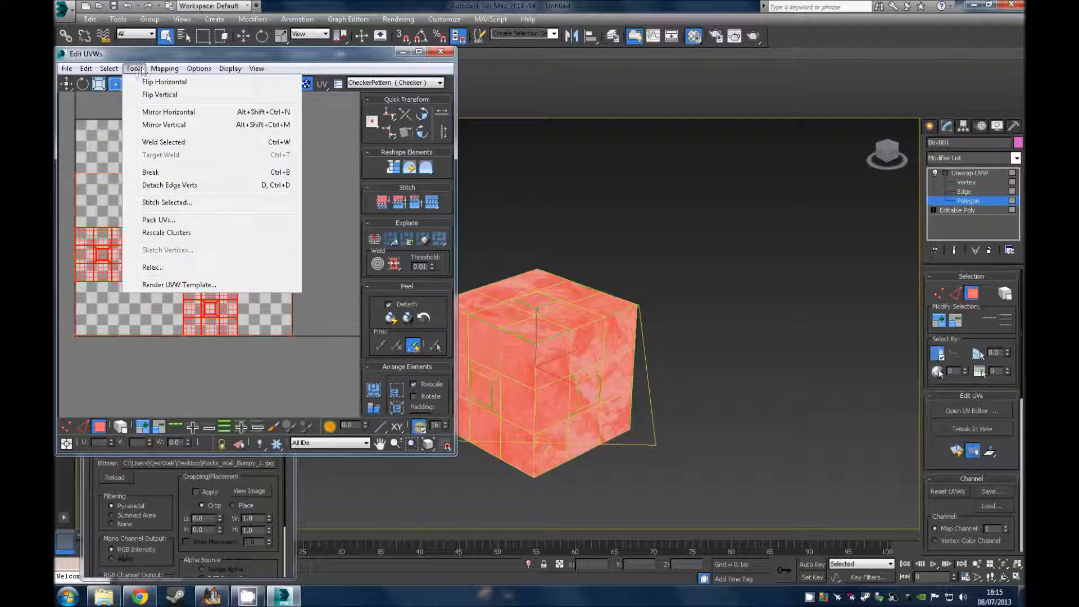
left_click(162, 49)
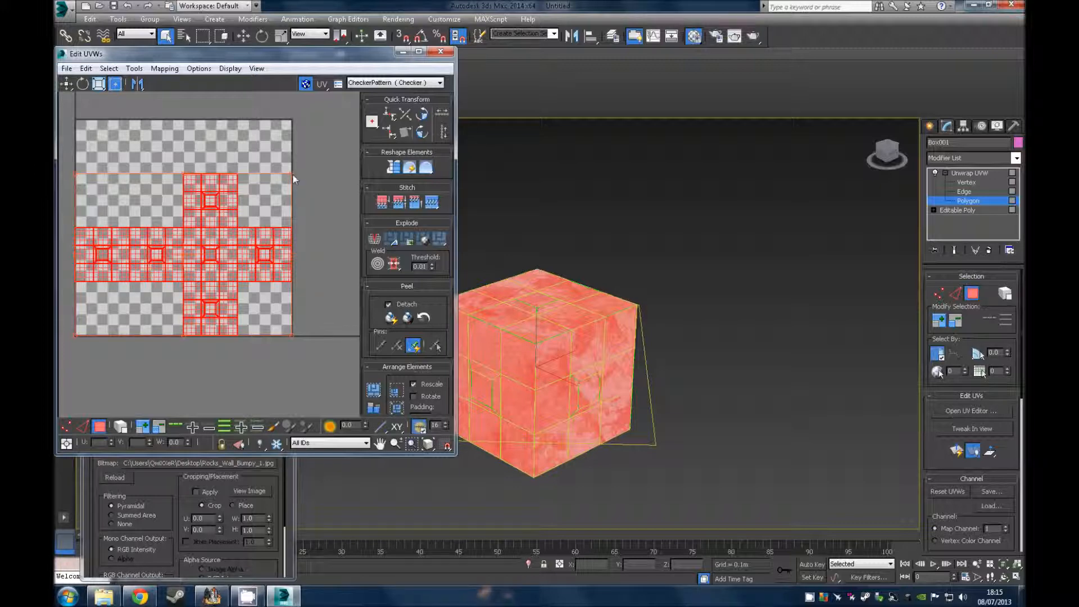
left_click_drag(293, 174, 289, 176)
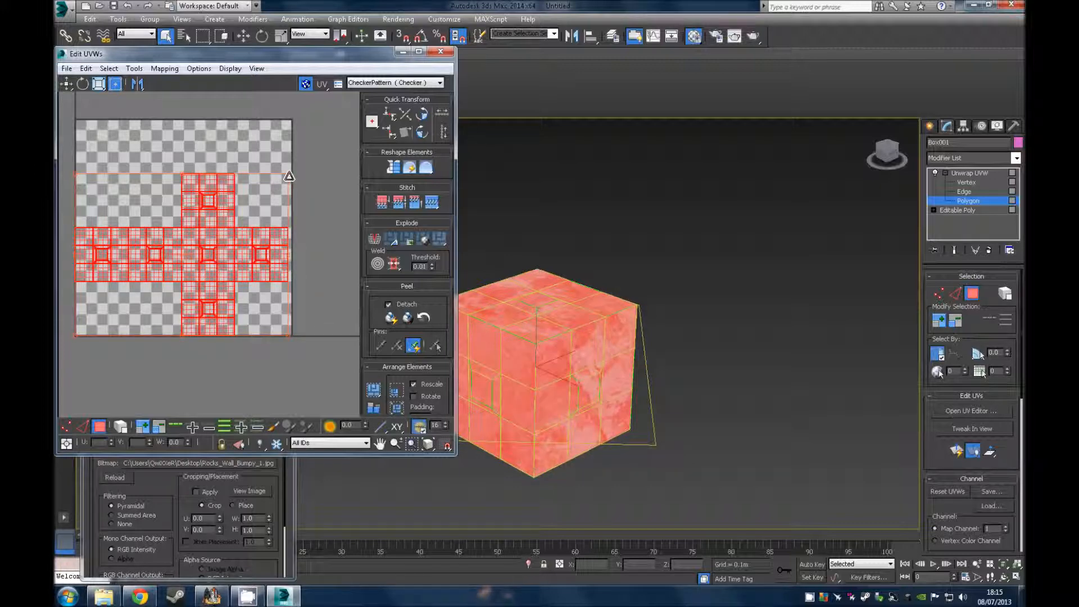
left_click(99, 84)
left_click_drag(226, 195, 224, 195)
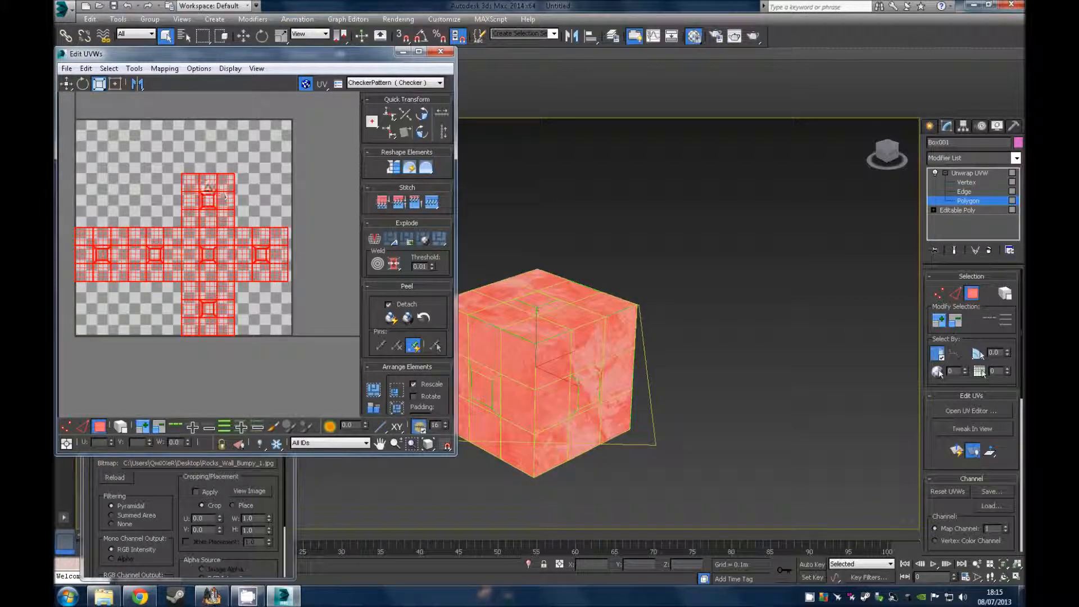
left_click(67, 85)
left_click_drag(220, 199, 220, 197)
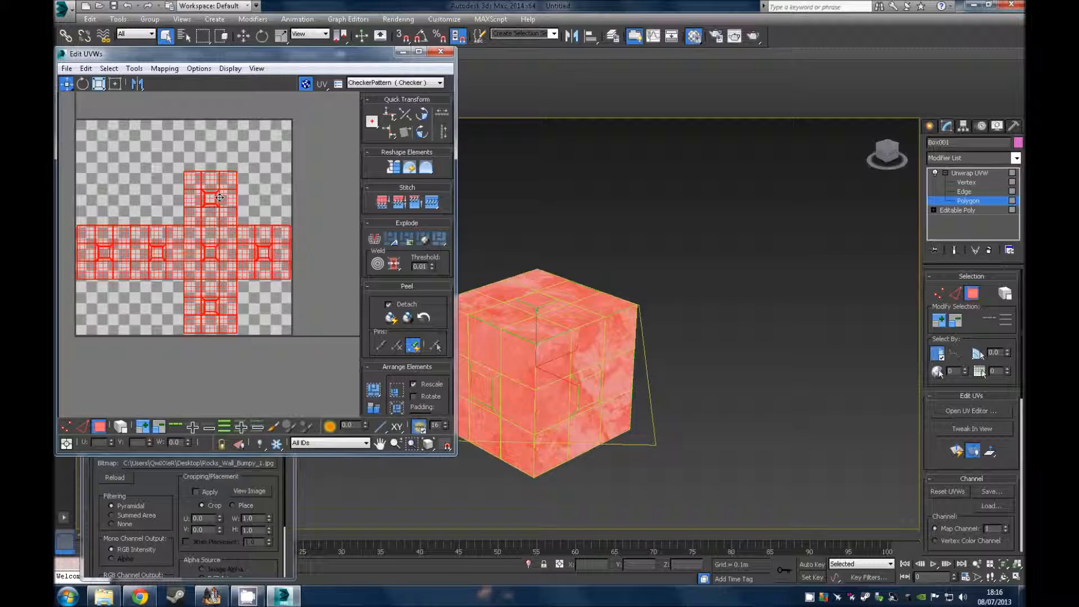
left_click(441, 51)
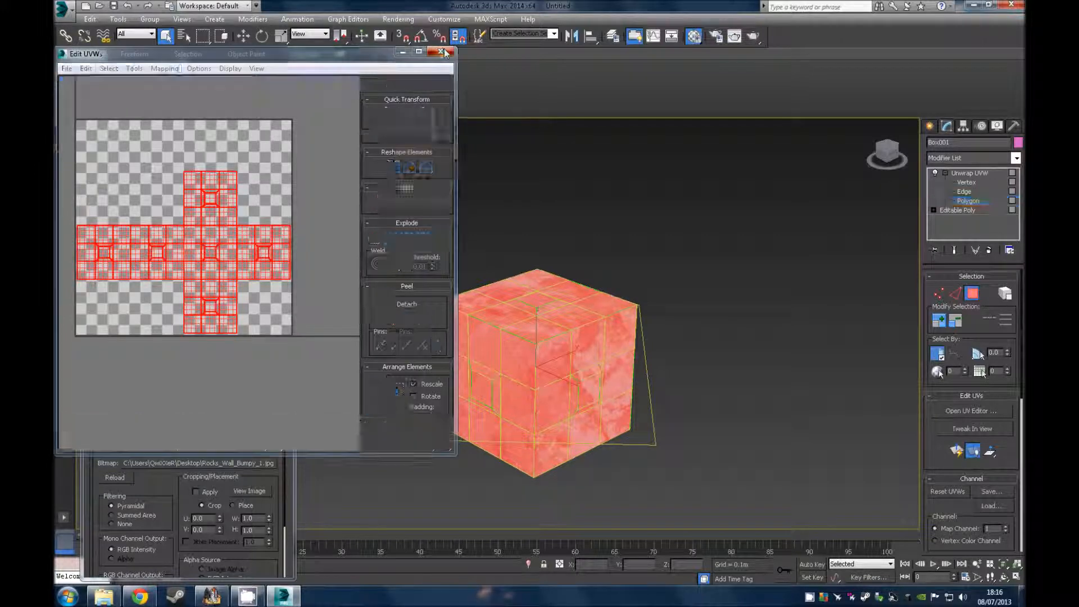
Step: Open Render To Texture for the box and add a DiffuseMap output element
left_click(399, 19)
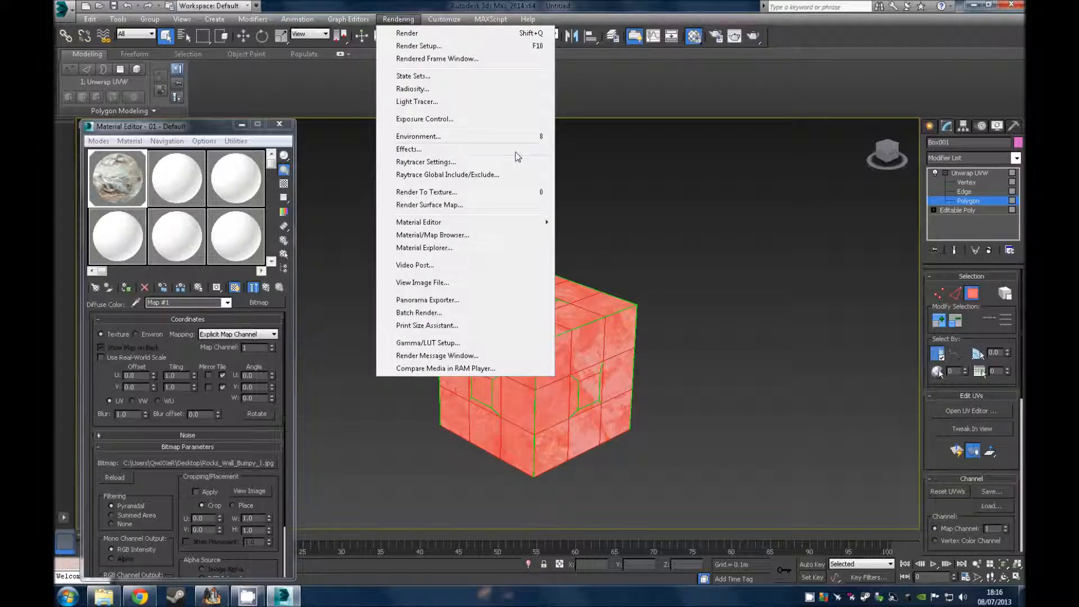
left_click(483, 193)
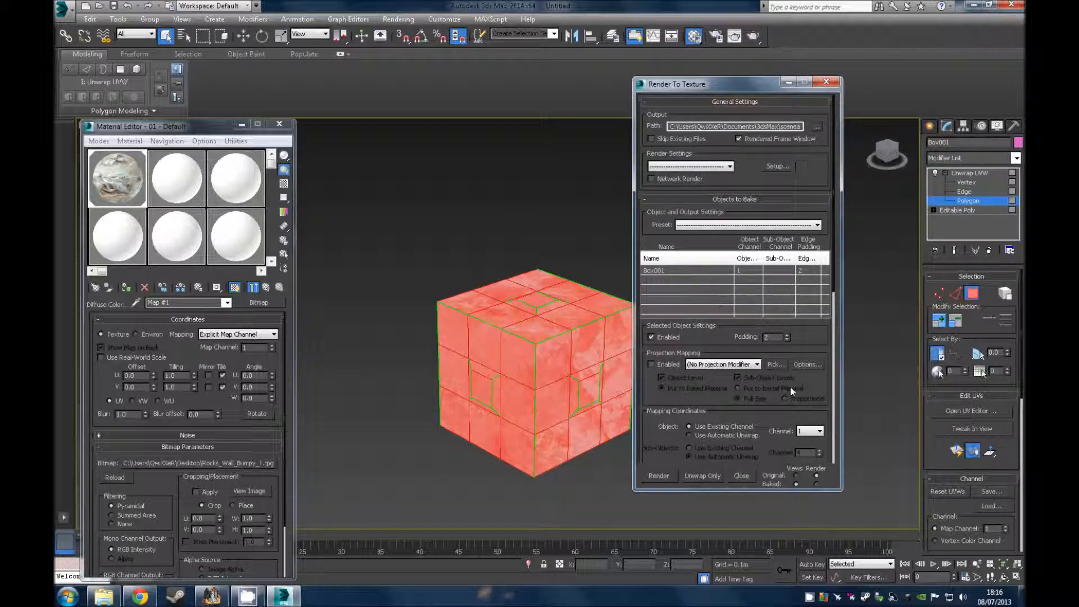
left_click(834, 415)
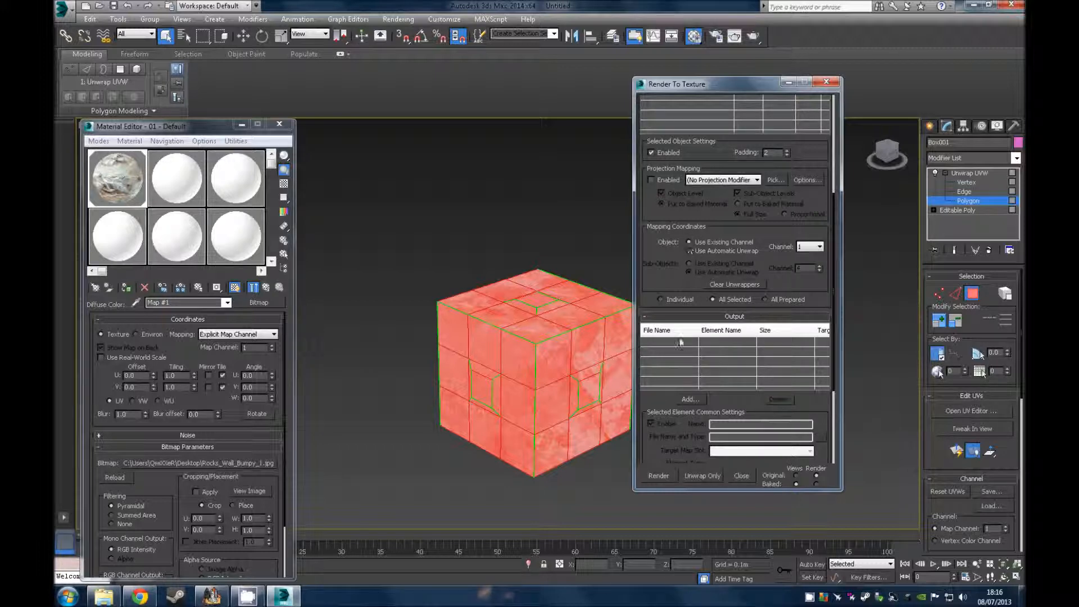
left_click(691, 400)
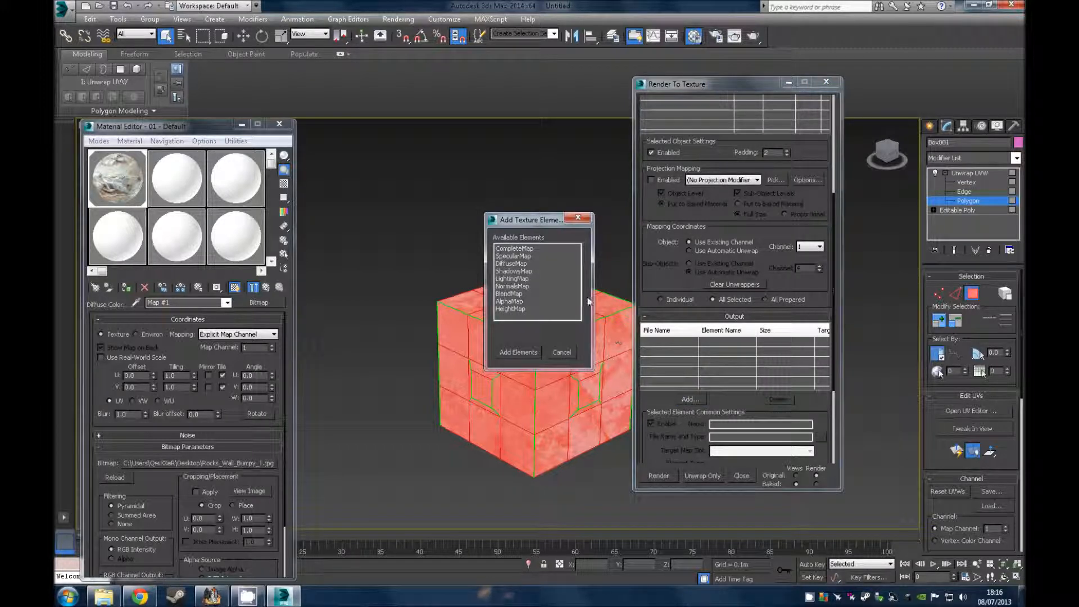
double_click(515, 264)
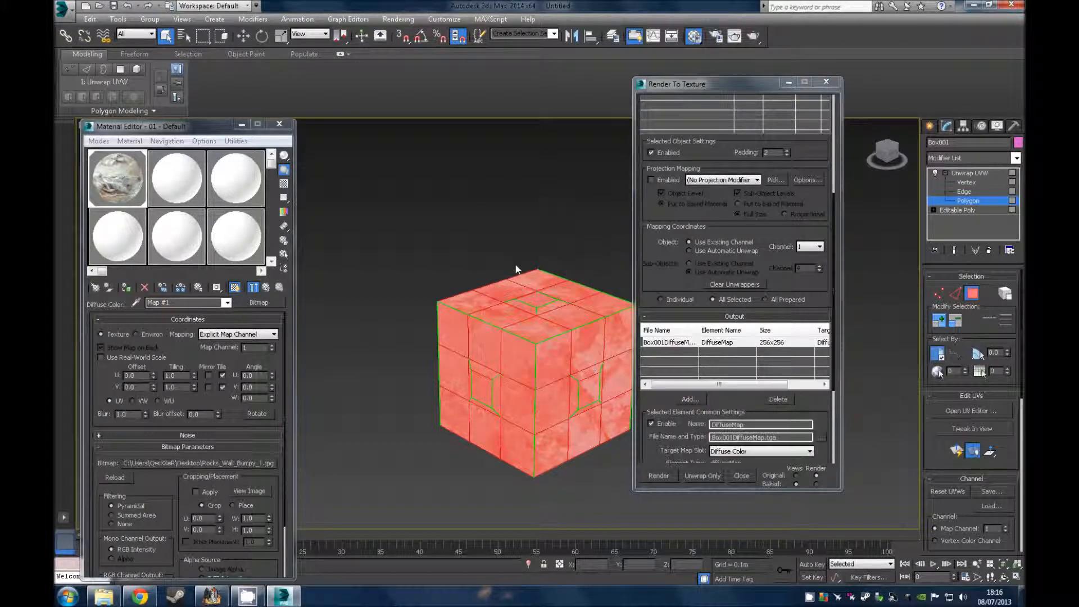
Step: Set the DiffuseMap output file to Box001DiffuseMap.tga in the Desktop's Box\source\modelsrc folder, accepting the existing Targa settings
left_click(820, 439)
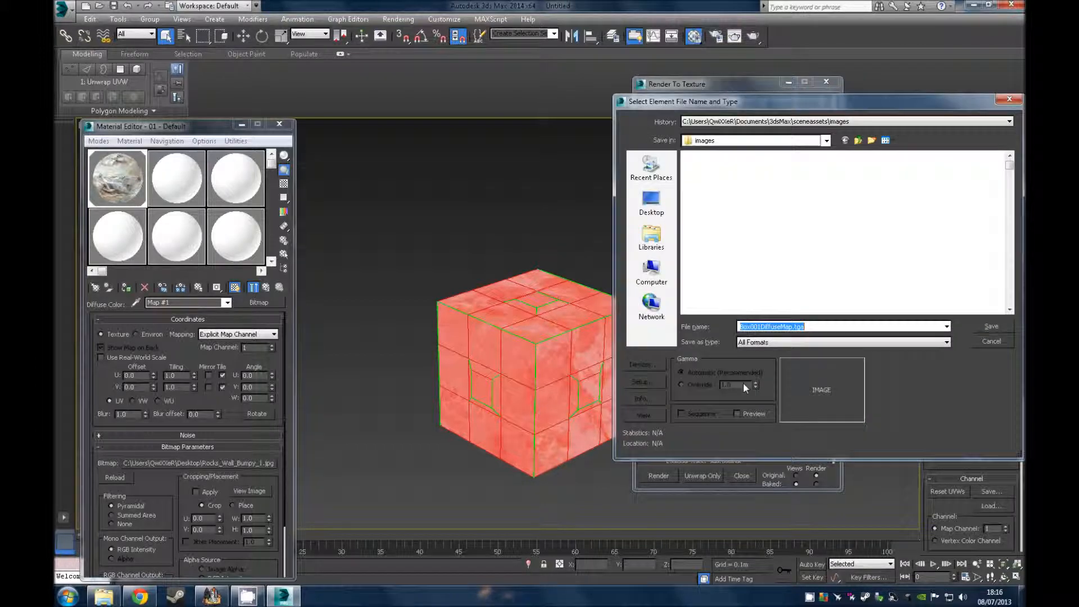
left_click(651, 203)
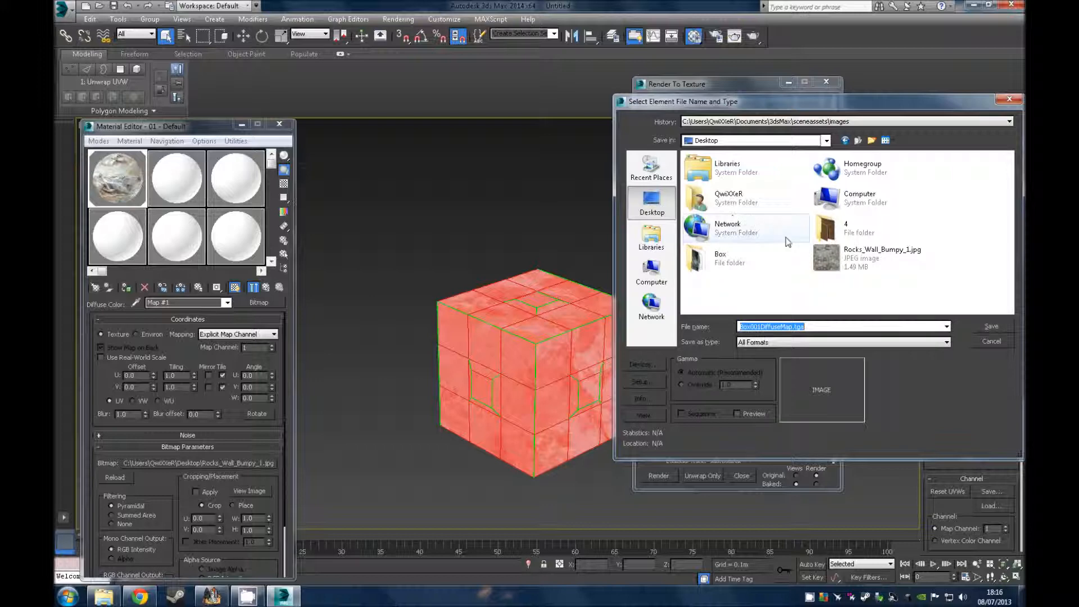
double_click(829, 227)
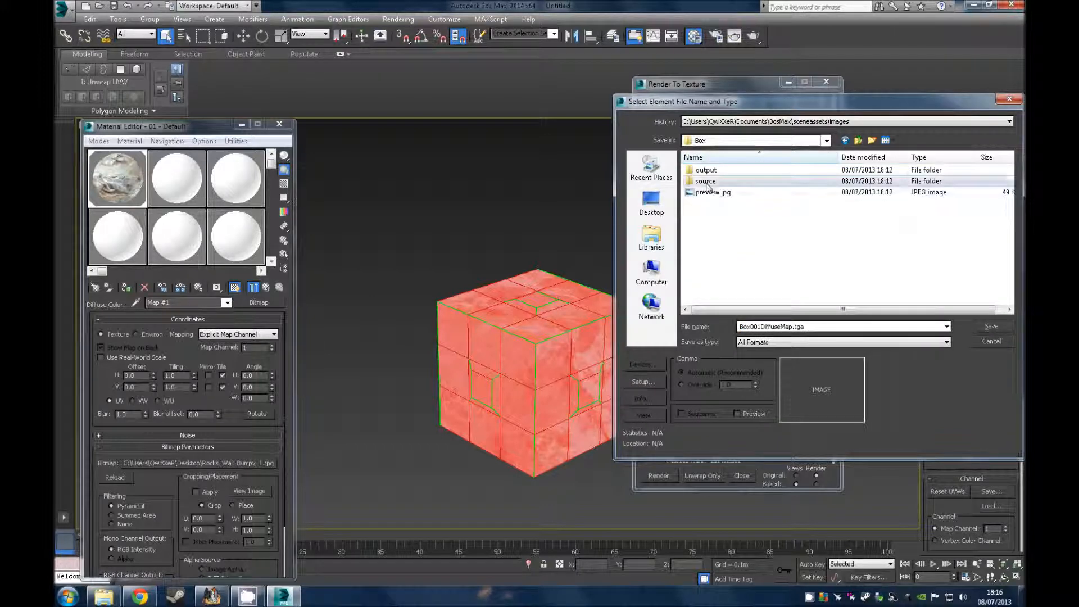
double_click(707, 181)
double_click(715, 203)
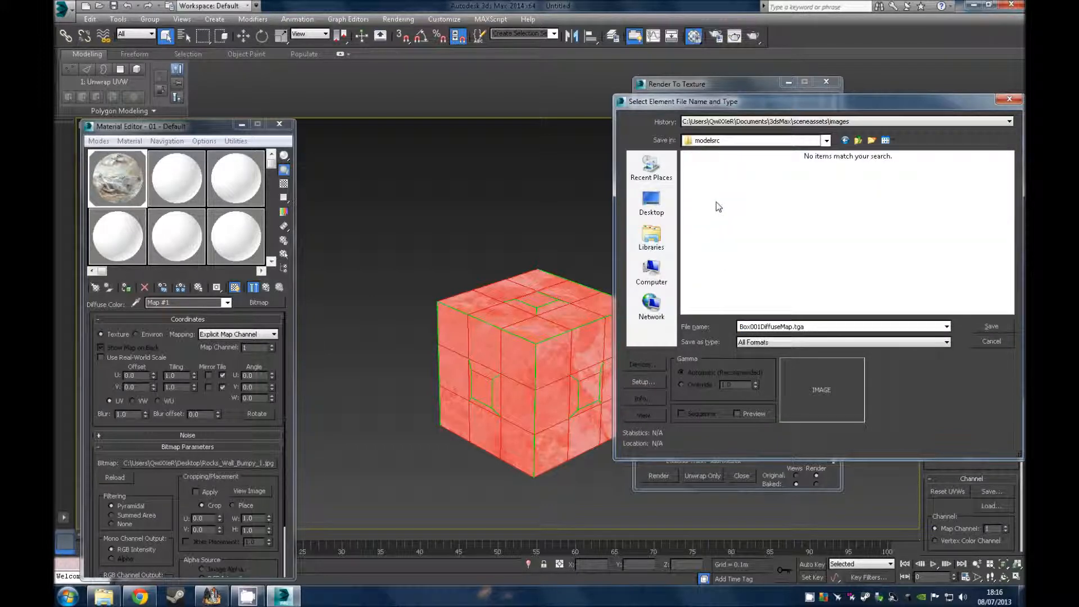
left_click(794, 326)
left_click(794, 326)
left_click(983, 326)
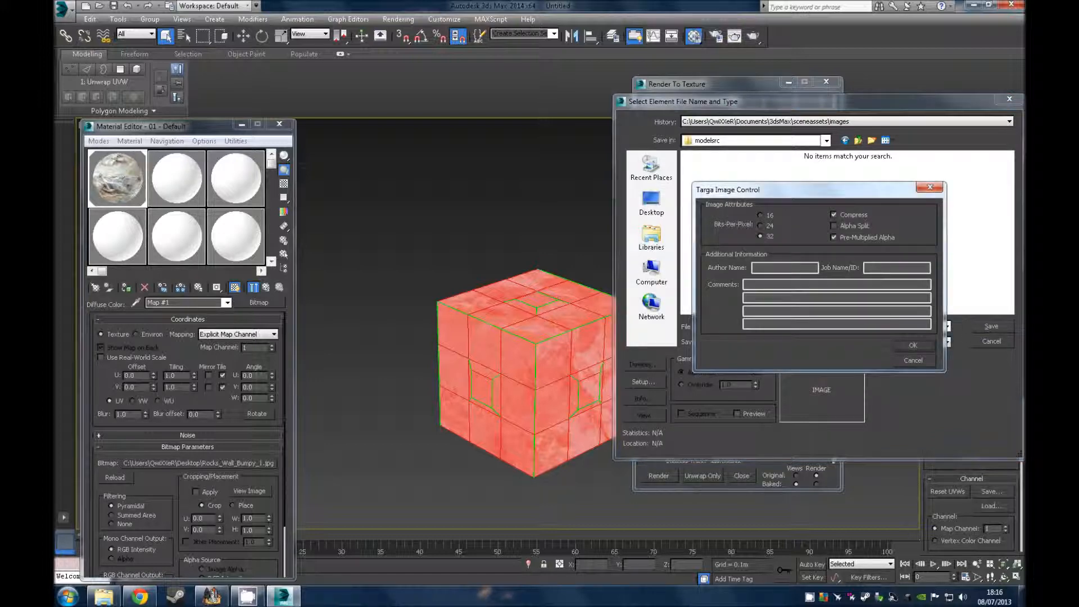
left_click(913, 346)
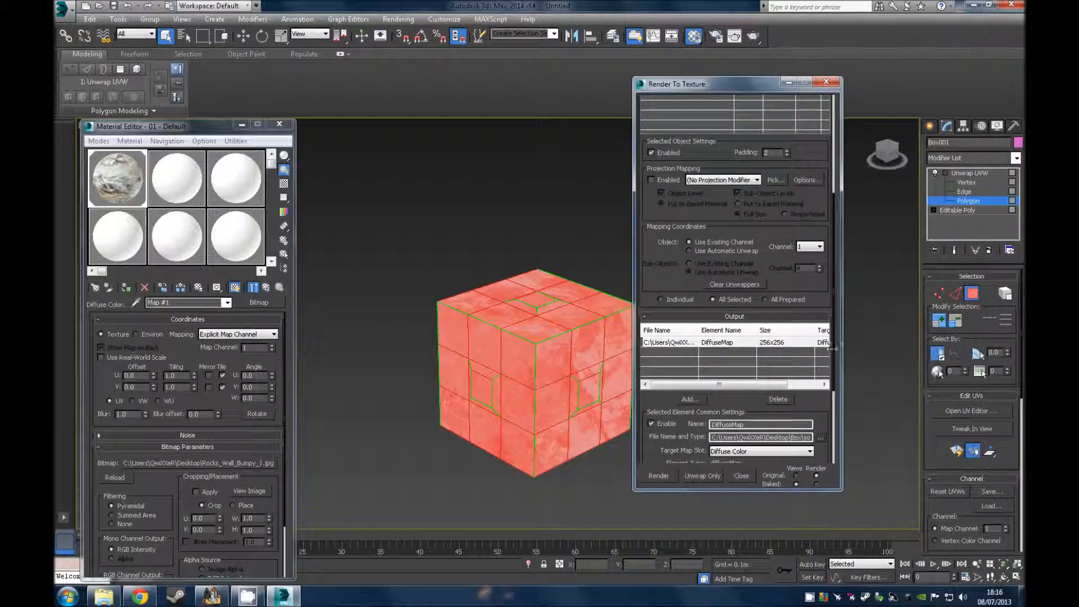
Step: Set the DiffuseMap size to 2048x2048, render the texture, and close the rendered frame window
scroll(831, 426, "down", 3)
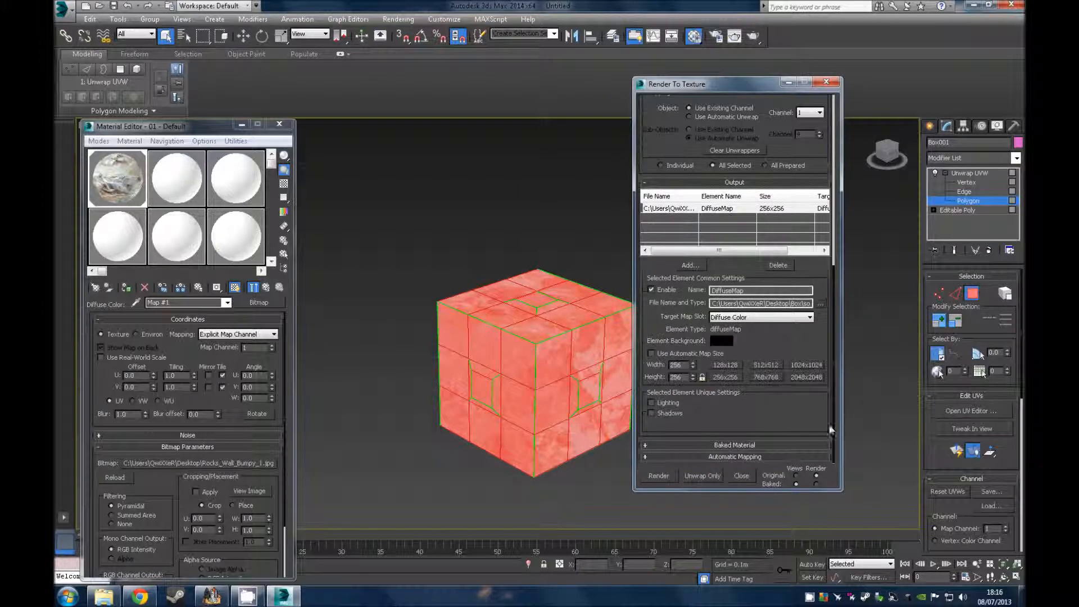
left_click(806, 377)
left_click(660, 476)
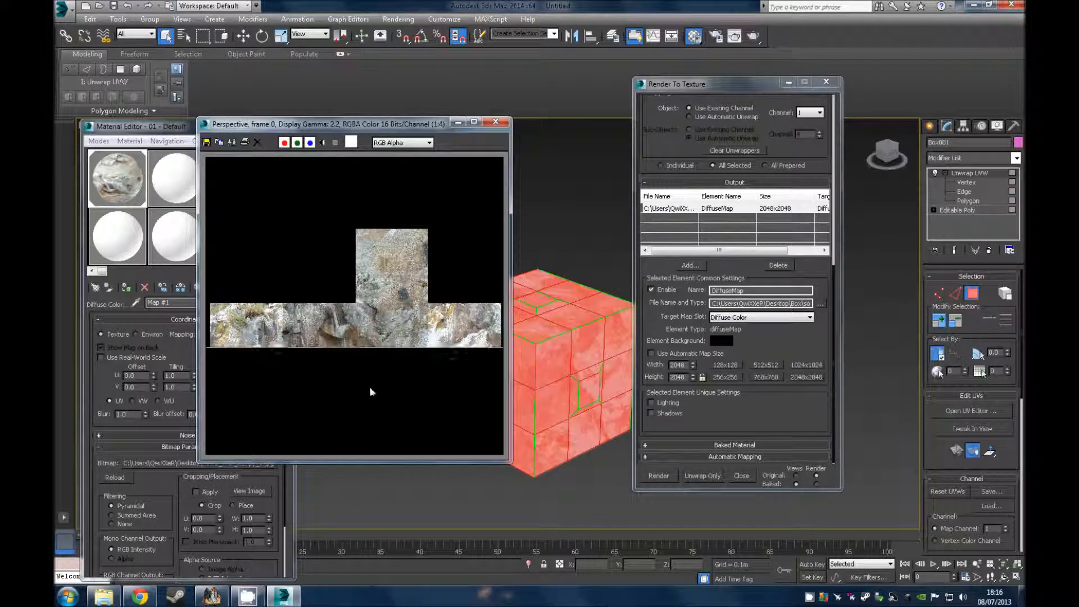
left_click(496, 122)
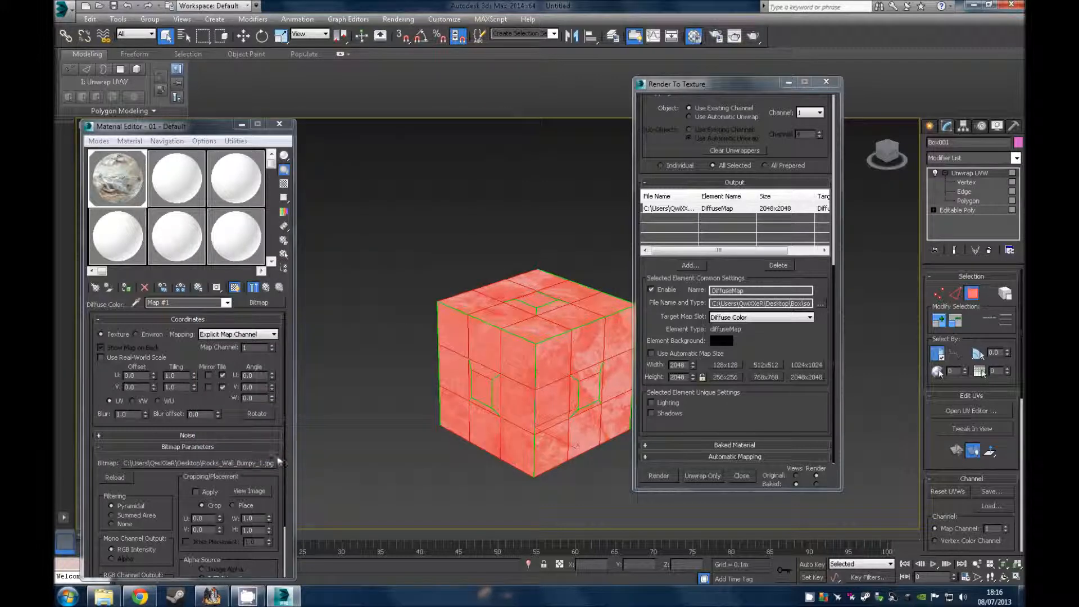
Step: Switch to Spark Launch Pad, go to the mod's source\modelsrc folder, and open Box001DiffuseMap.tga in Photoshop to inspect the baked texture
left_click(212, 595)
left_click(224, 252)
double_click(393, 183)
left_click(396, 161)
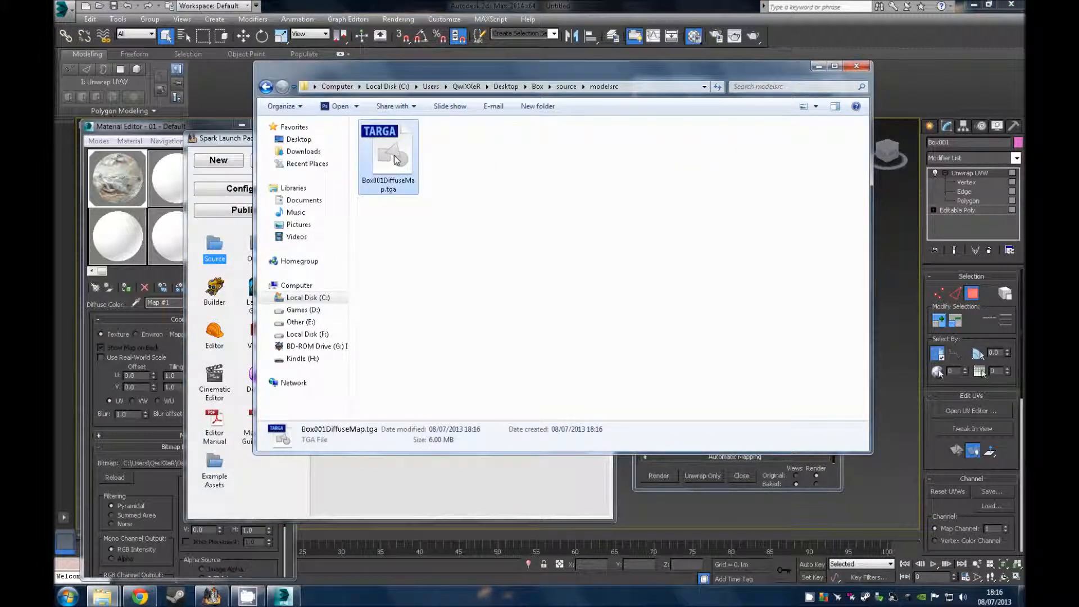
double_click(397, 160)
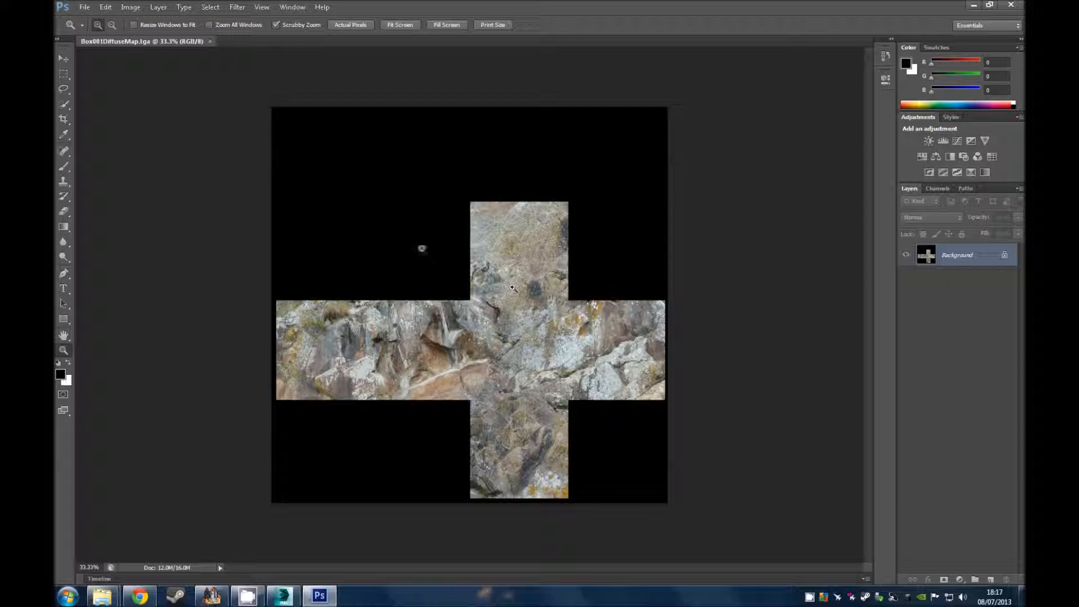
left_click(649, 220)
left_click(585, 243)
right_click(585, 245)
left_click(487, 261)
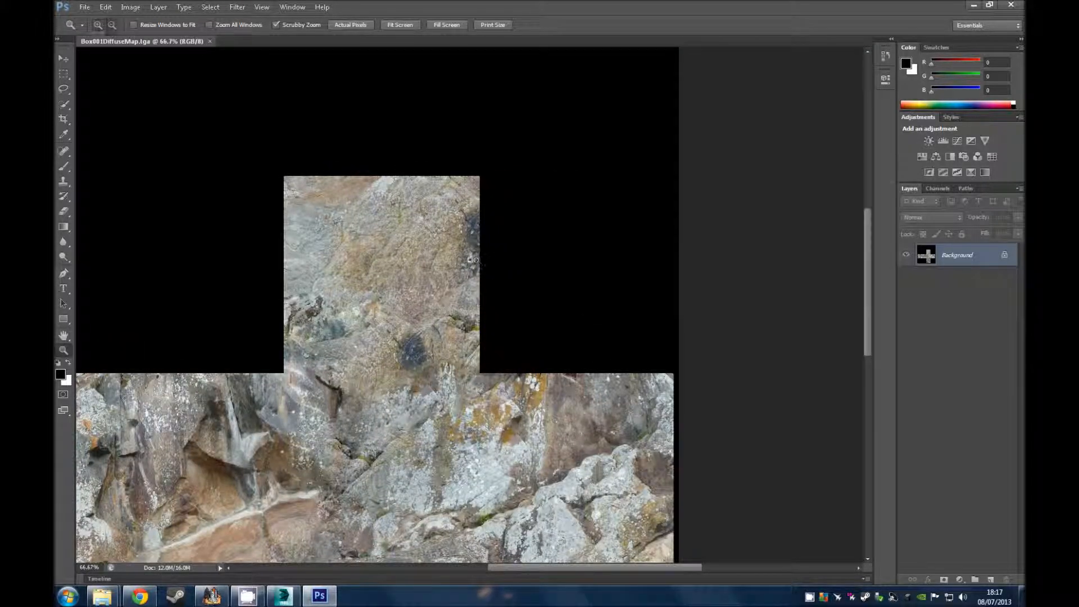
Step: Save the baked texture as Box01.psd in modelsrc, and delete Box001DiffuseMap.tga from the folder
key("ctrl+shift+s")
left_click(533, 331)
left_click(535, 341)
left_click(552, 314)
left_click_drag(555, 314, 509, 316)
key("BackSpace")
left_click(504, 314)
key("BackSpace")
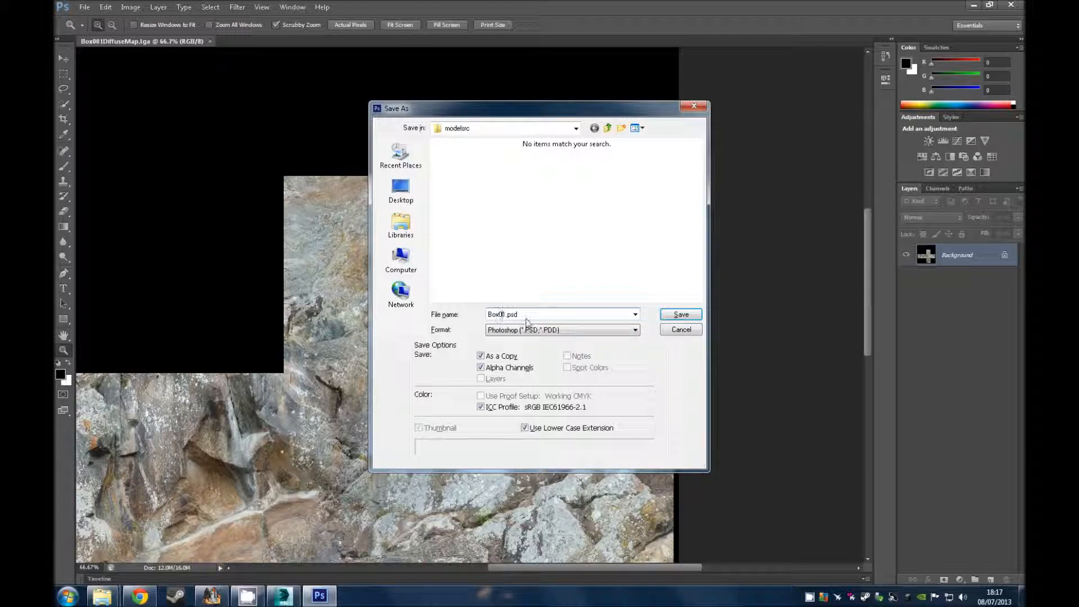
left_click(682, 315)
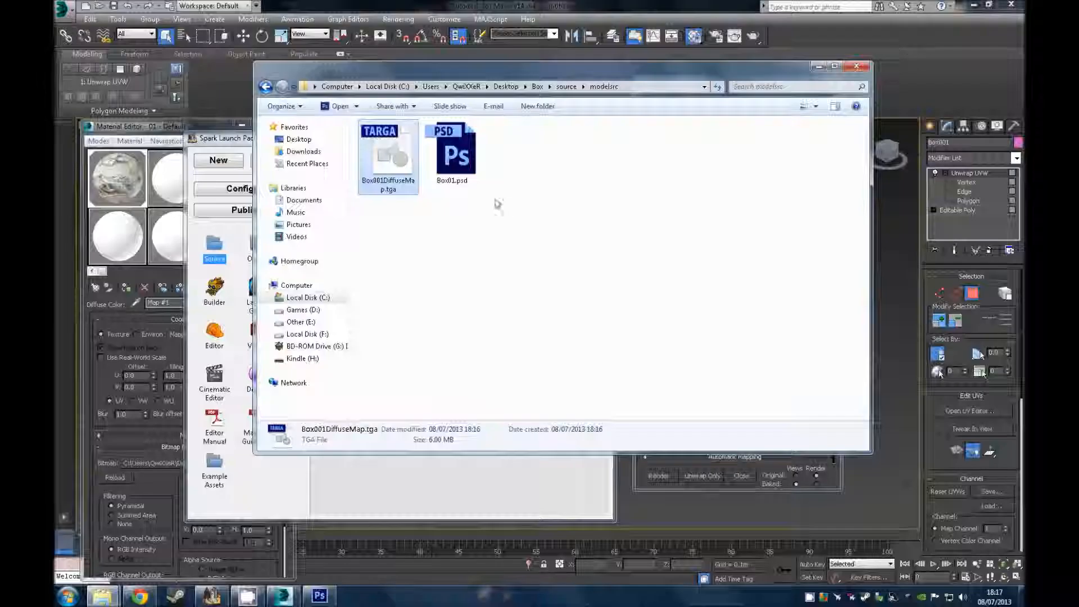
key("Delete")
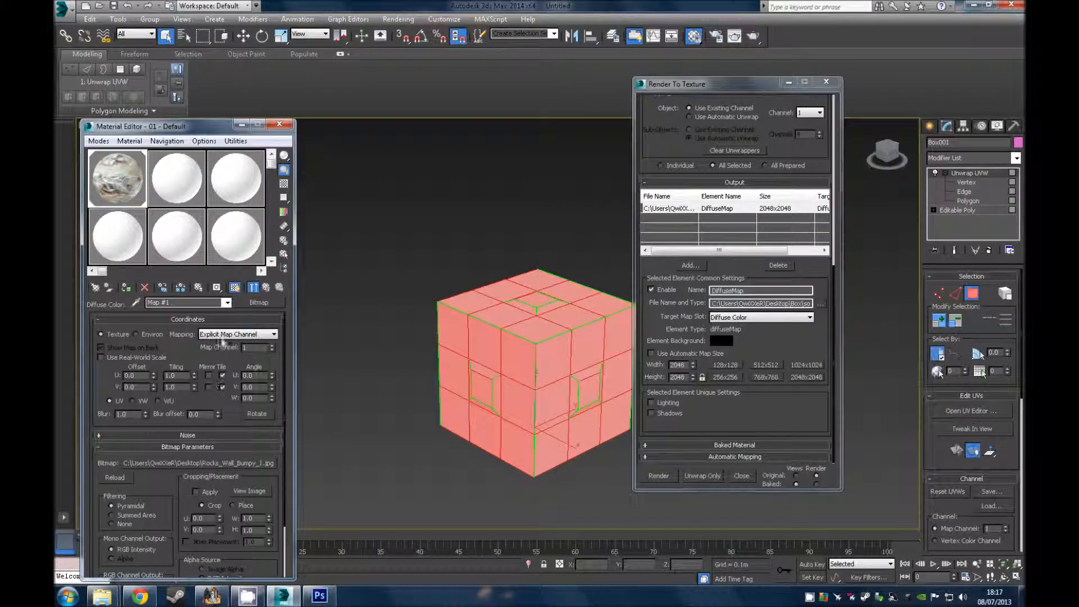
Step: In 3ds Max, replace the diffuse map's bitmap with Box01.psd from Box\source\modelsrc, using Collapsed Layers
left_click(203, 464)
double_click(196, 317)
double_click(186, 235)
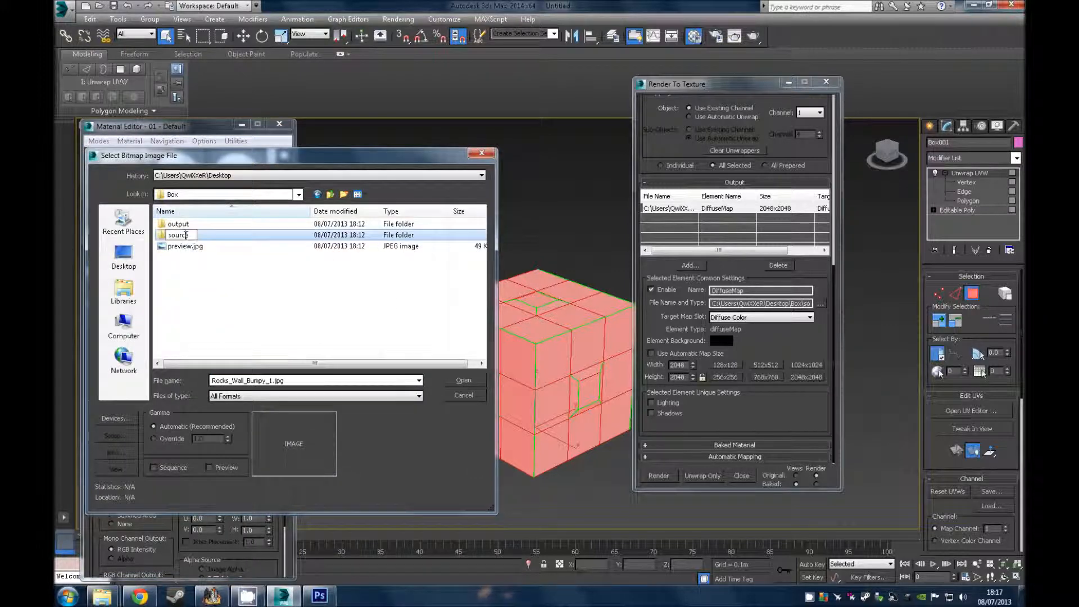
double_click(186, 235)
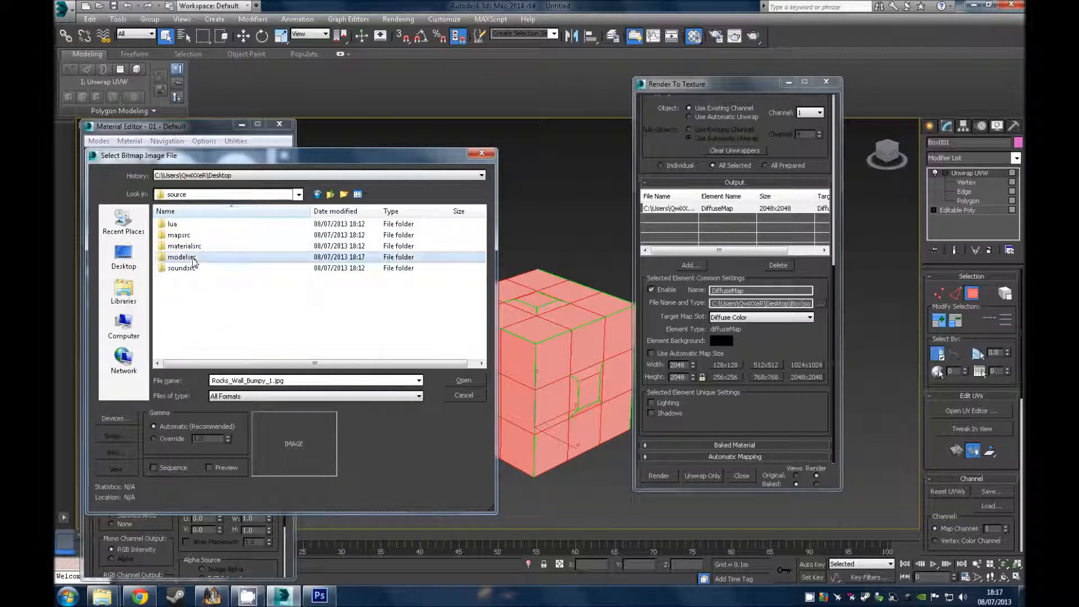
double_click(185, 257)
double_click(178, 239)
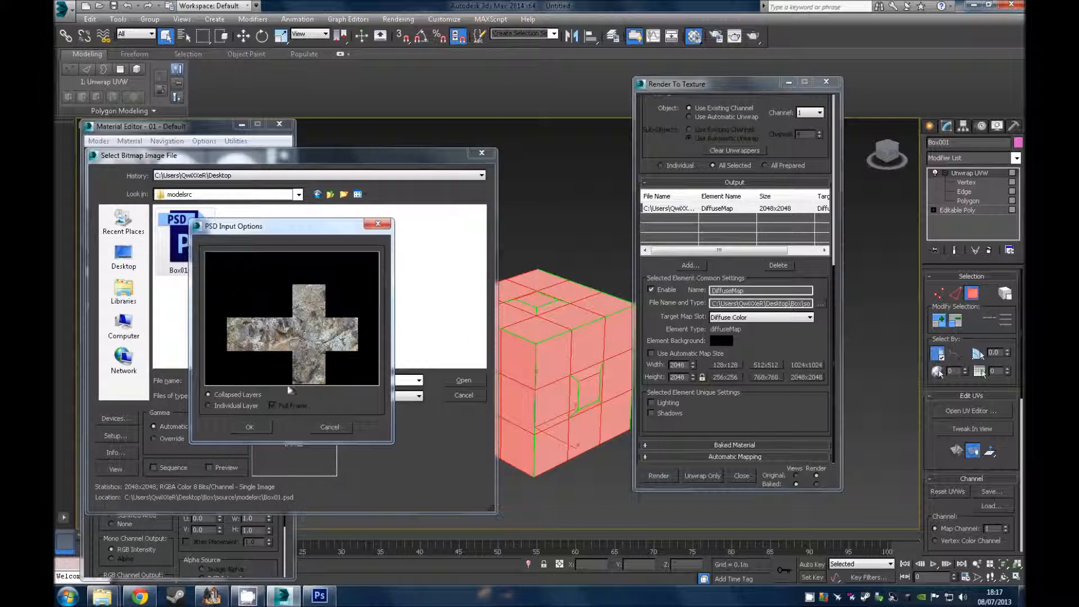
left_click(249, 427)
left_click(235, 287)
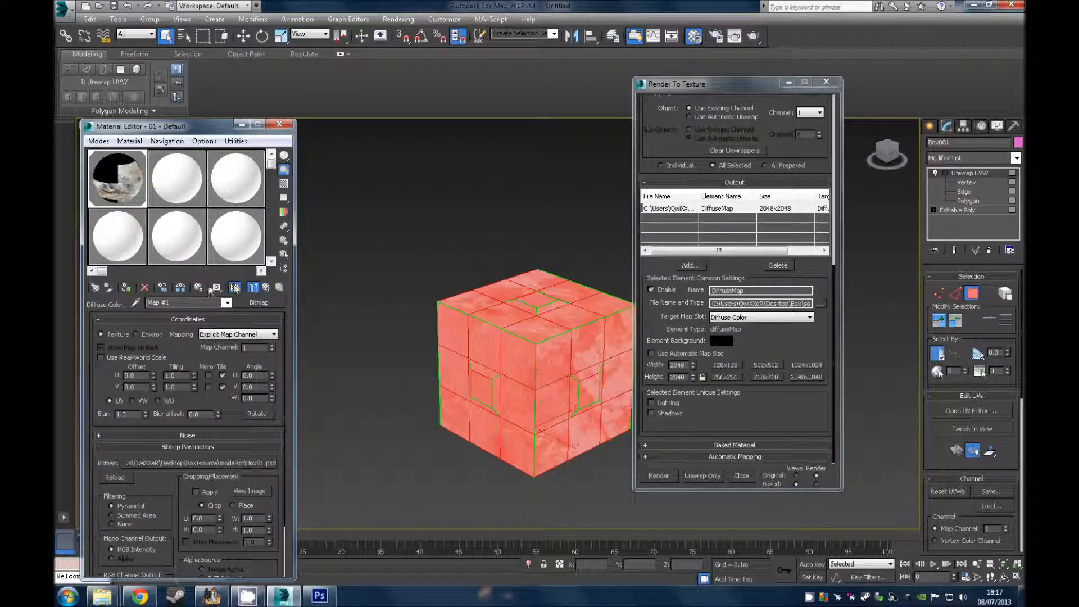
left_click(369, 322)
middle_click_drag(520, 343, 492, 323, "alt")
left_click(500, 334)
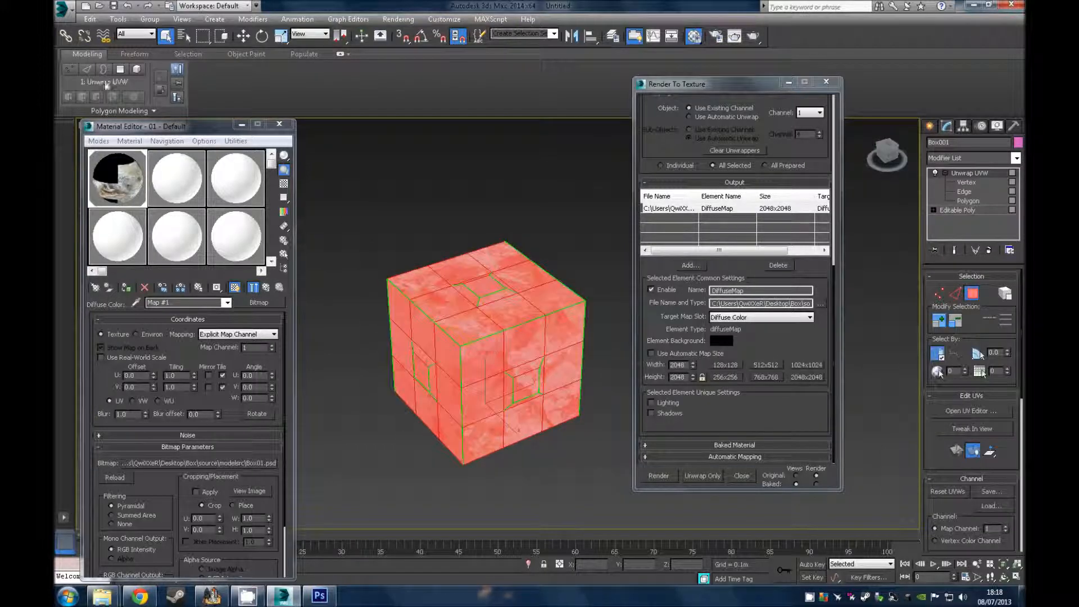
Step: Start a scene export in OpenCOLLADA (*.DAE) format, with the Desktop's Box\source\modelsrc folder as the destination
left_click(64, 11)
left_click(84, 201)
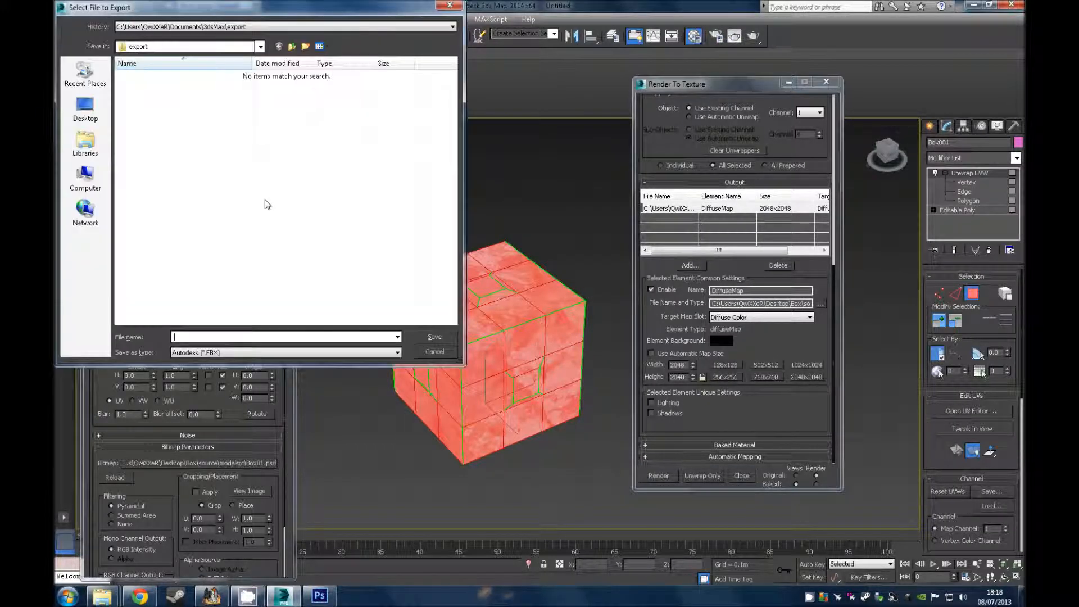
left_click(226, 352)
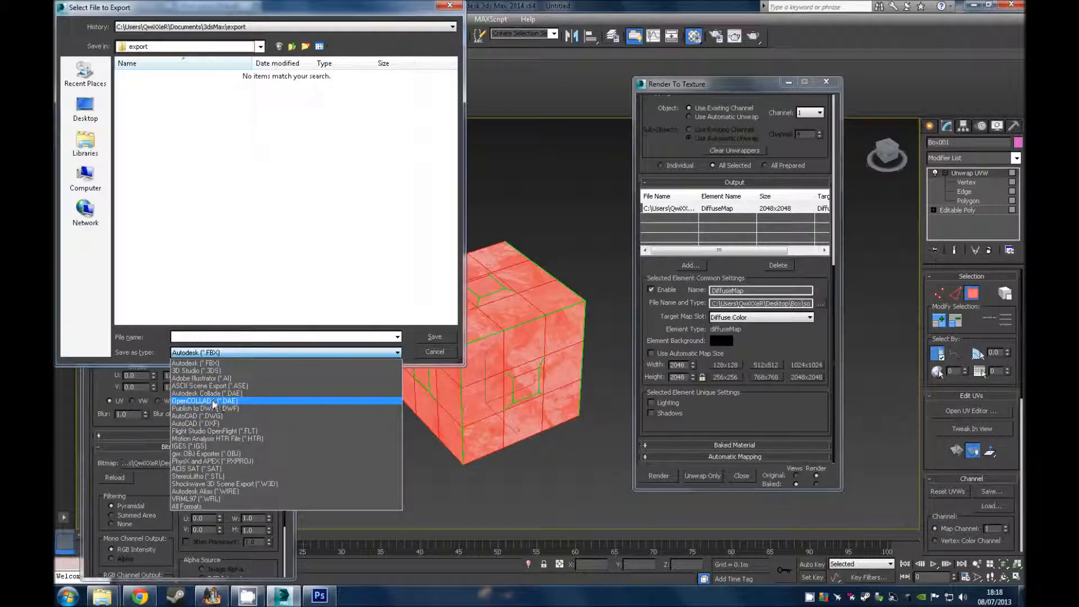
left_click(212, 401)
left_click(85, 108)
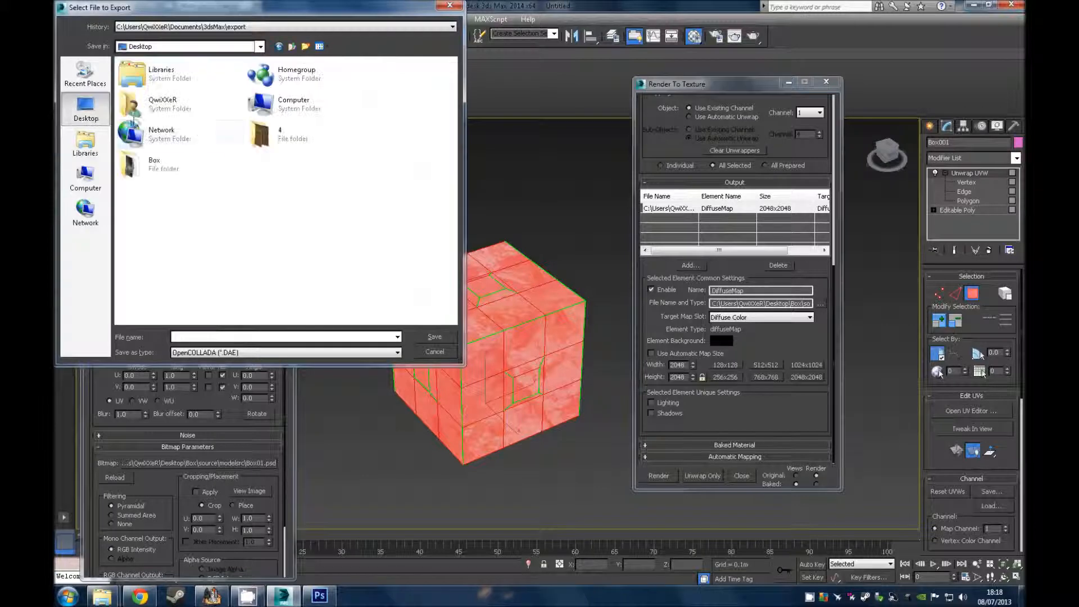
double_click(177, 166)
double_click(139, 87)
left_click(125, 111)
double_click(126, 110)
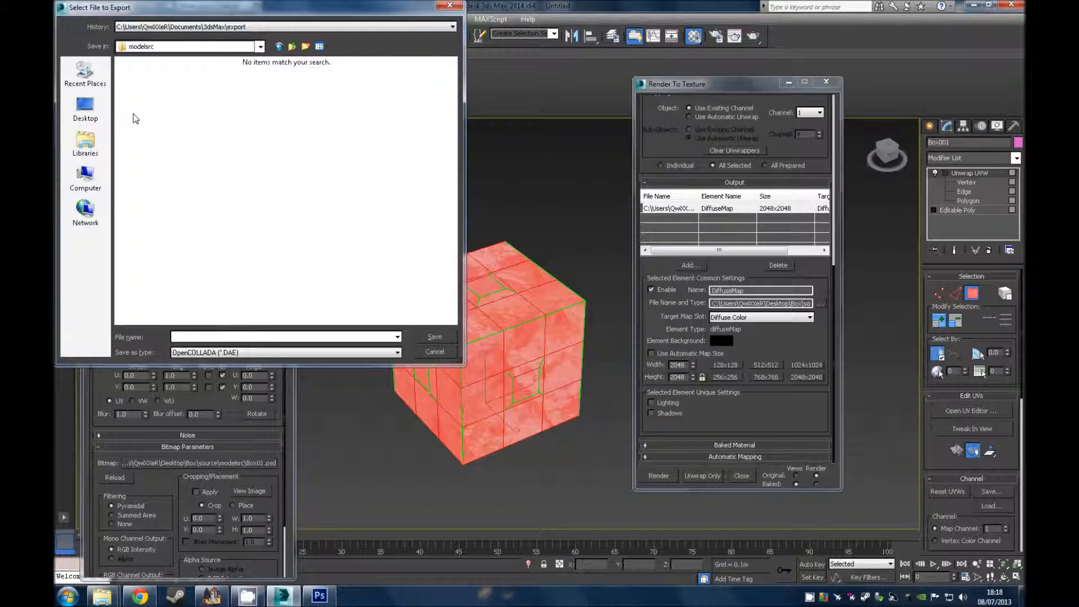
Step: Name the export file Box01 and export it to modelsrc
left_click(204, 336)
type("box01")
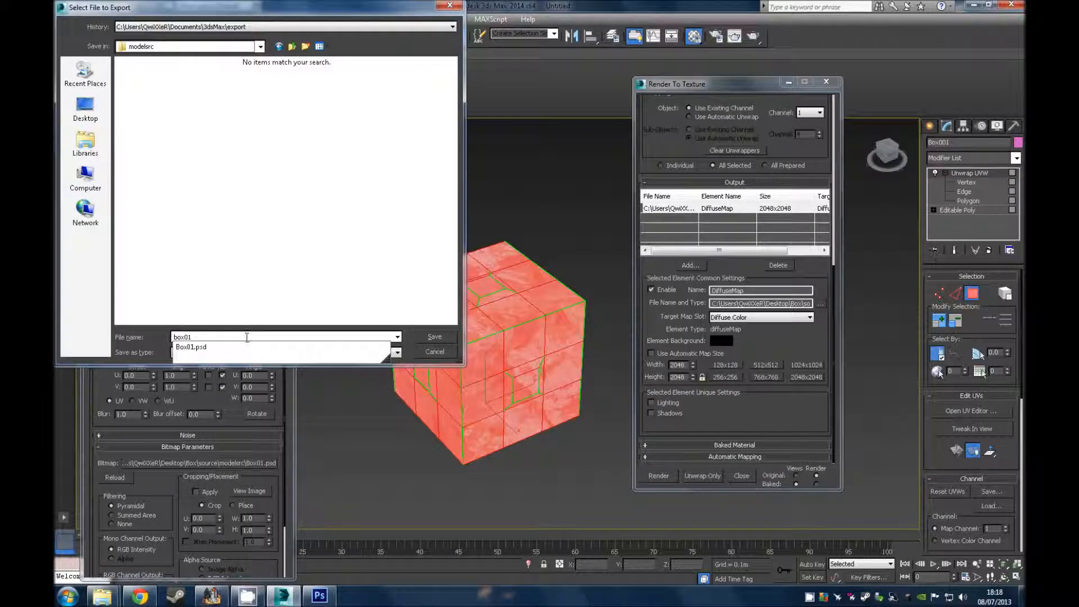
left_click(191, 347)
left_click(305, 338)
key("BackSpace")
key("BackSpace")
key("BackSpace")
key("BackSpace")
key("BackSpace")
left_click(431, 335)
left_click(557, 247)
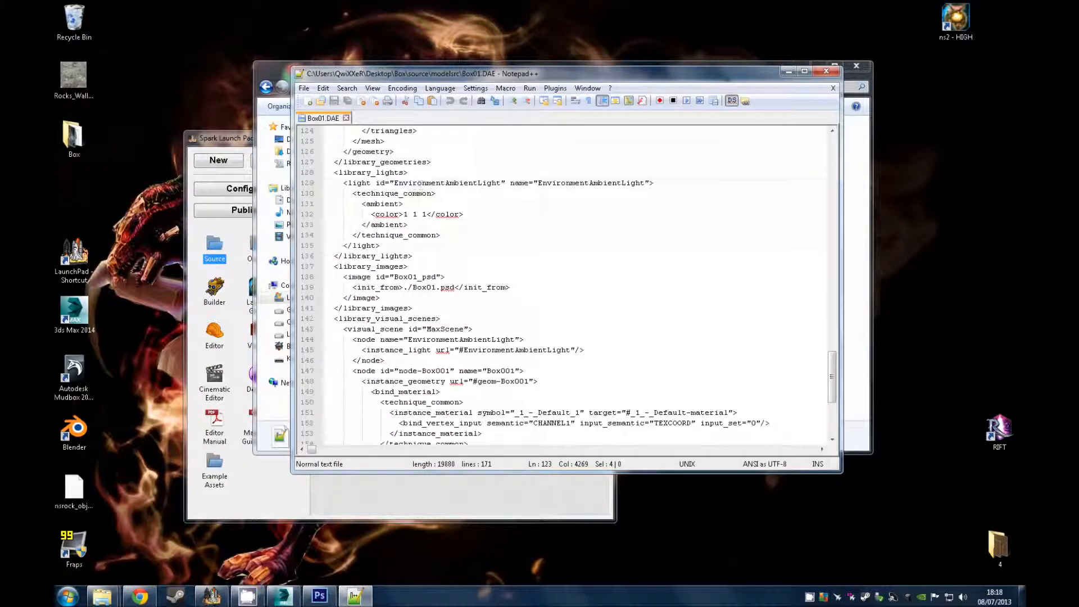
Step: Find the init_from line in Box01.DAE in Notepad++, remove the "./" before Box01.psd, then save and close the file
left_click(480, 201)
key("ctrl+f")
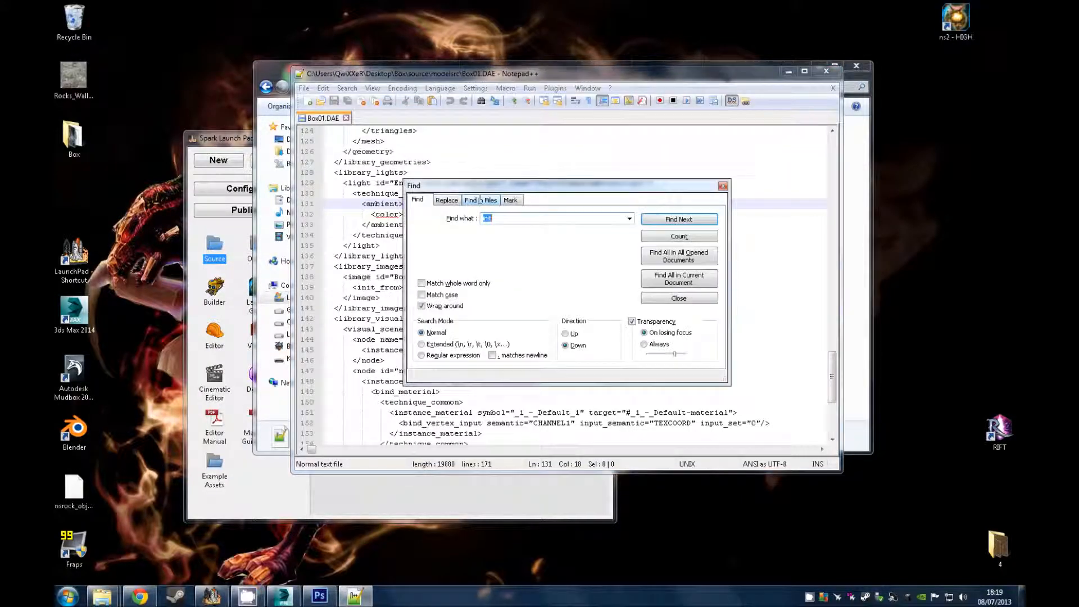
type("init")
key("Return")
key("Escape")
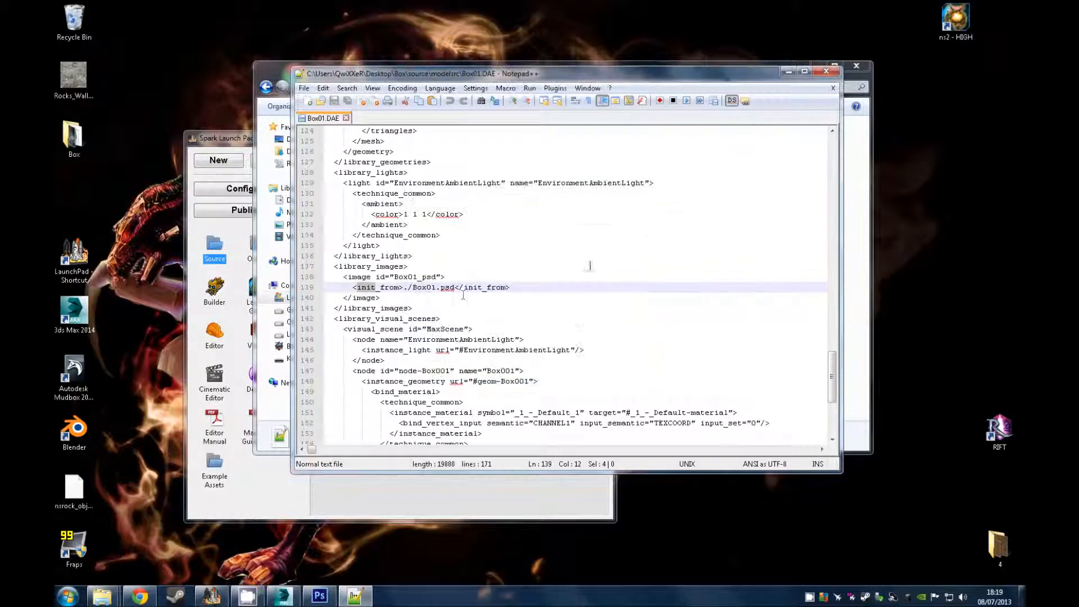
left_click(411, 287)
key("BackSpace")
key("BackSpace")
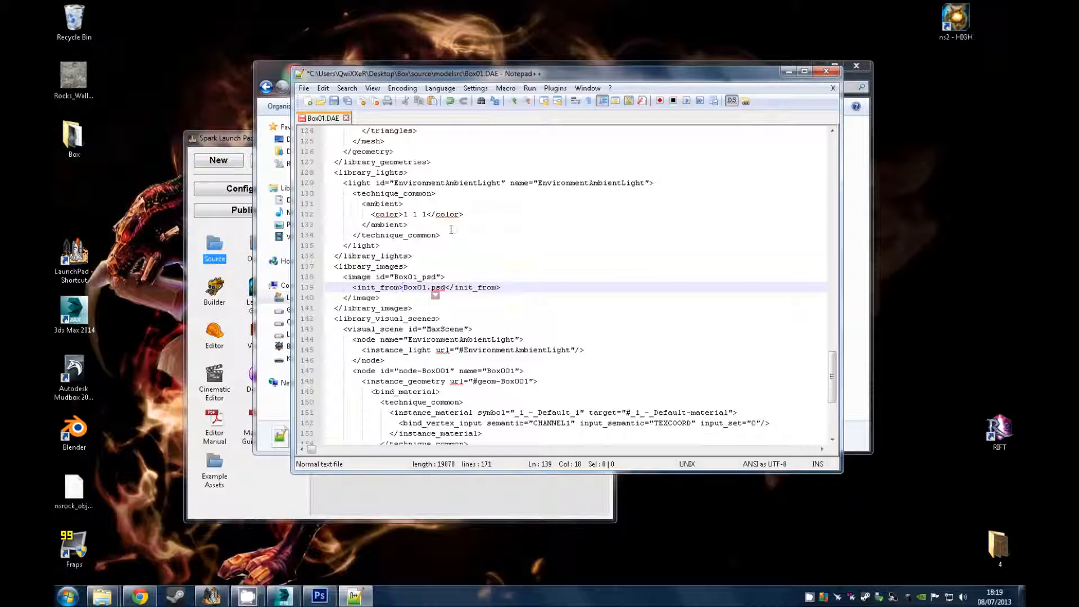
left_click(334, 101)
left_click(826, 71)
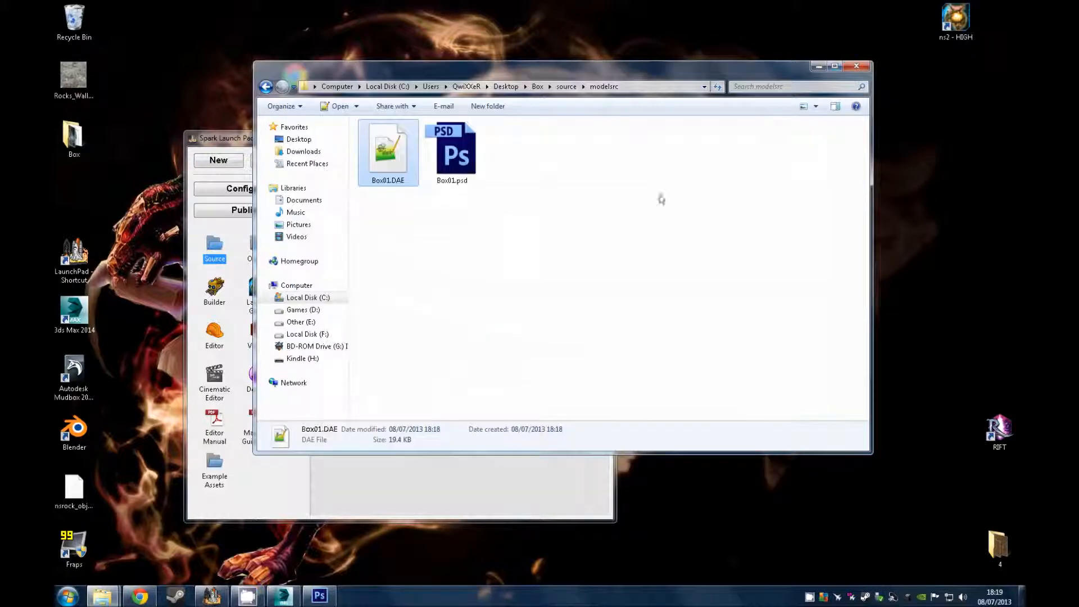
Step: Create a new text file in modelsrc and rename it box01.model_compile, accepting the extension change
right_click(439, 251)
mouse_move(524, 392)
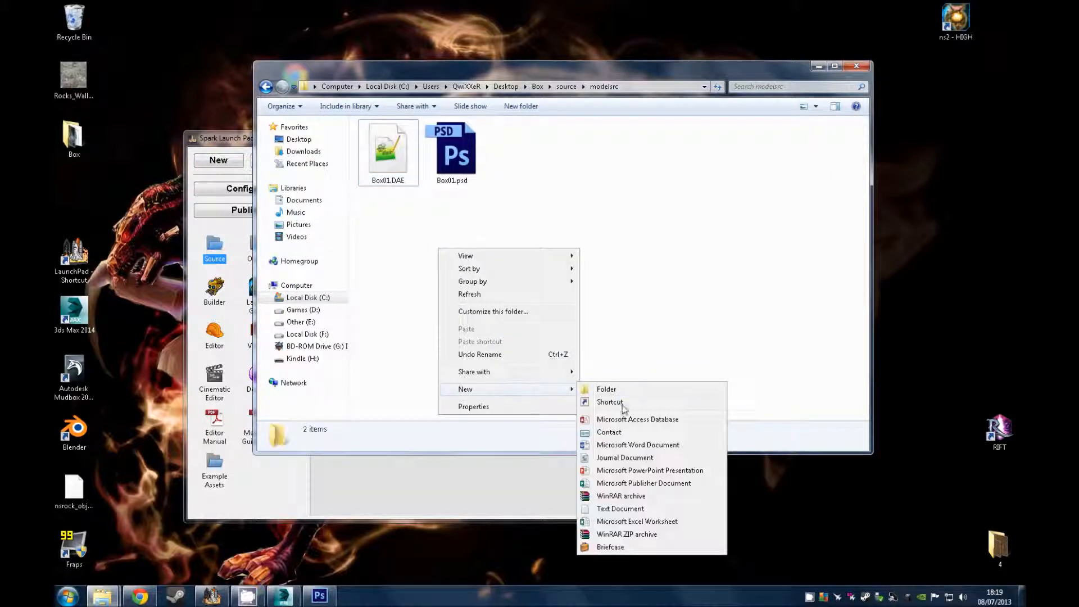
left_click(615, 510)
left_click_drag(543, 190, 474, 172)
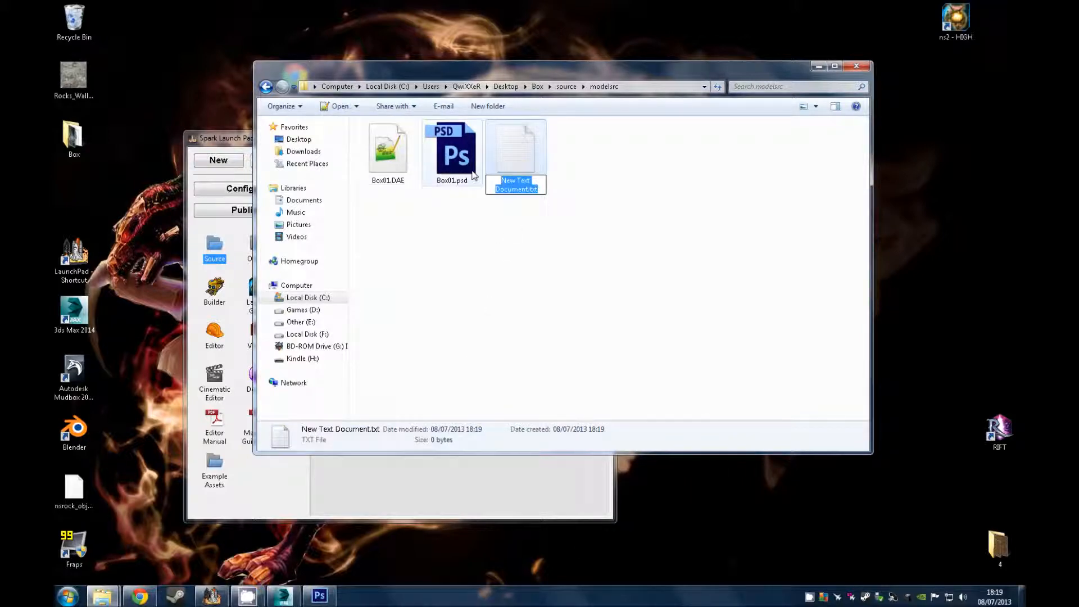
type("box01")
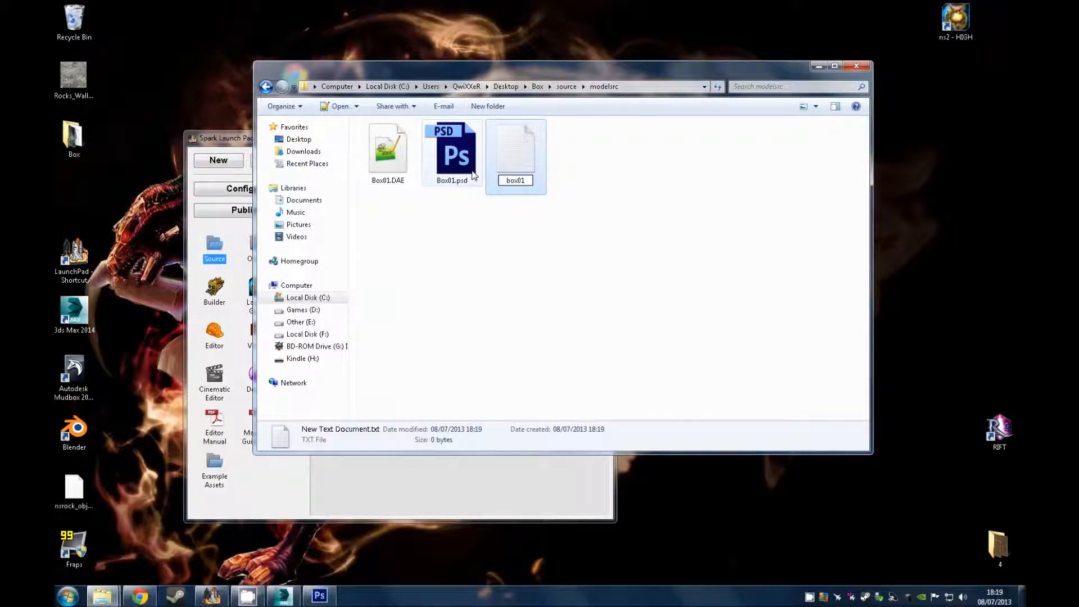
type(".model_compl")
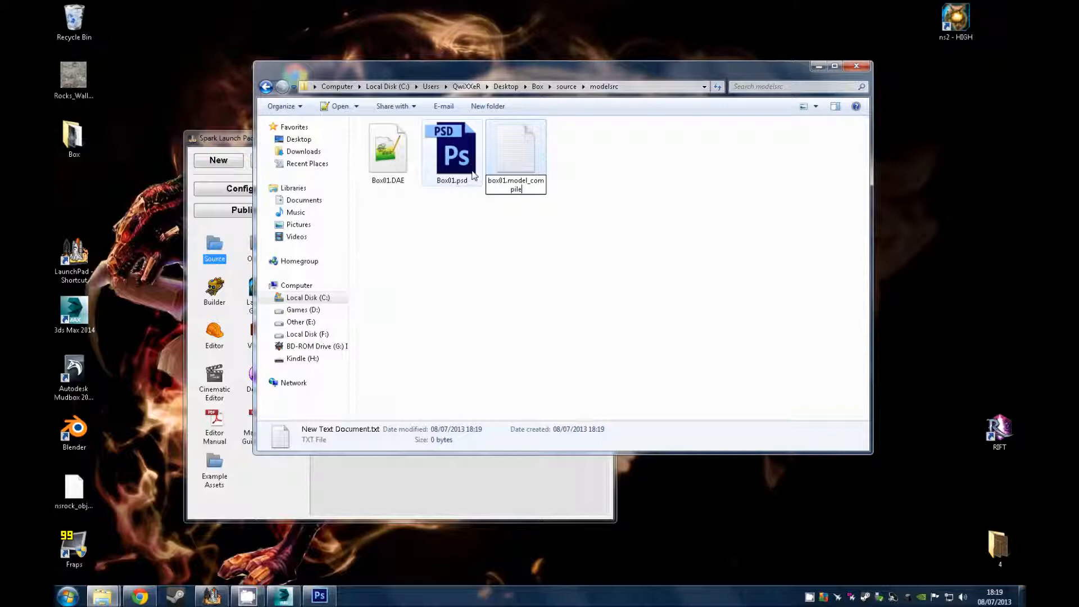
key("Return")
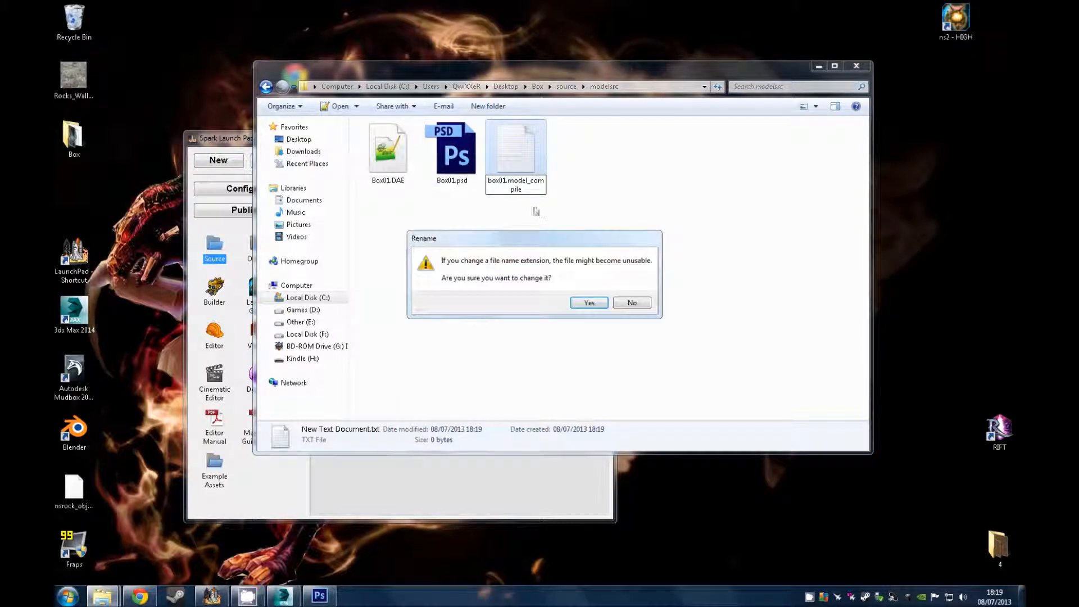
left_click(585, 302)
Step: Duplicate box01.model_compile in modelsrc and change the copy's extension to .material
left_click_drag(454, 262, 456, 262, "ctrl")
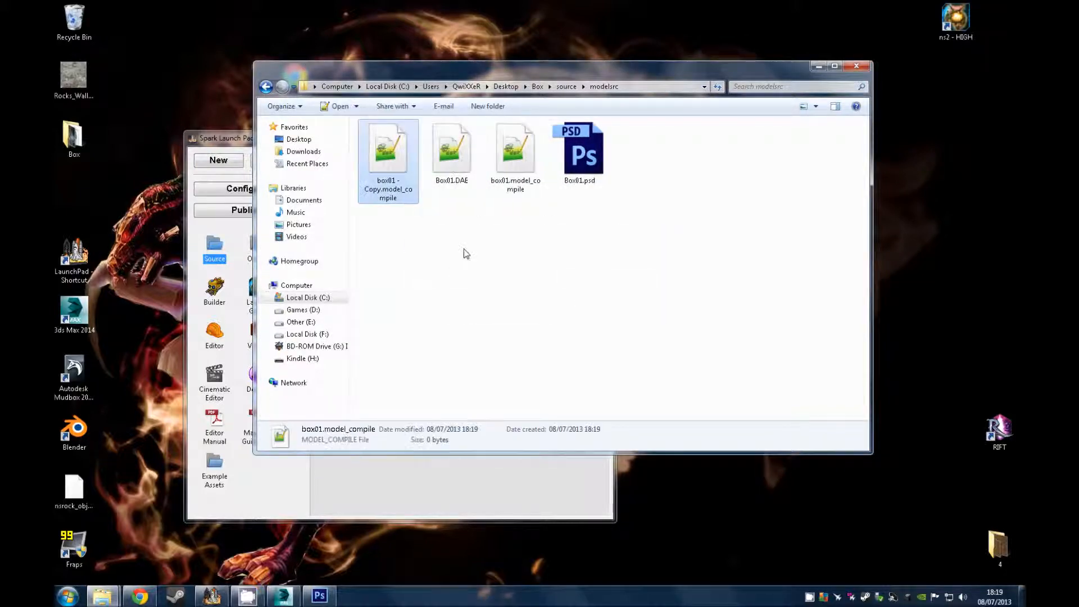
left_click(402, 189)
left_click(388, 189)
left_click_drag(380, 190, 411, 200)
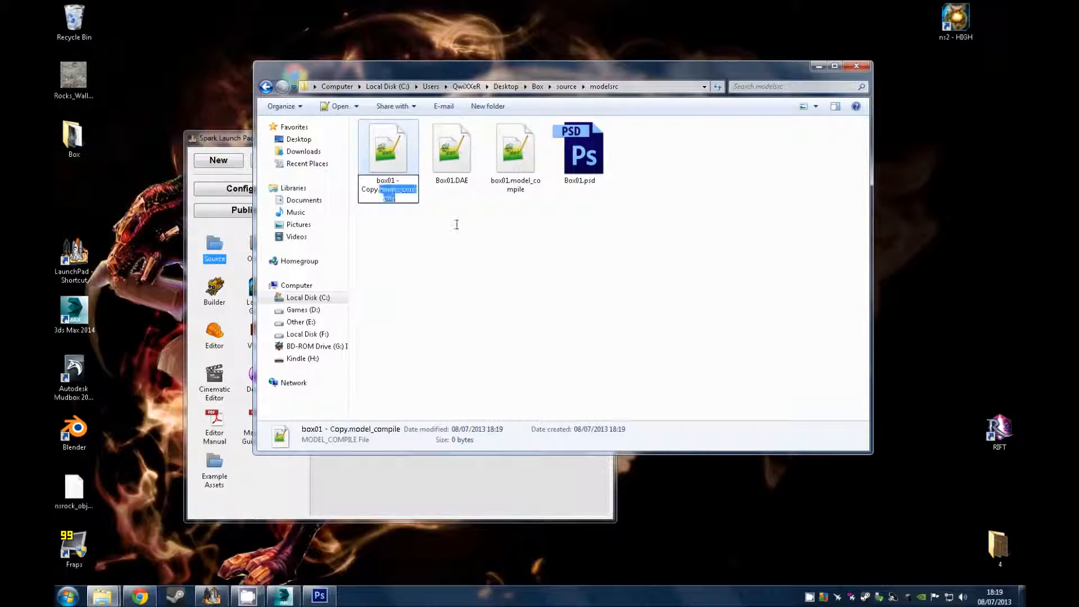
type("material")
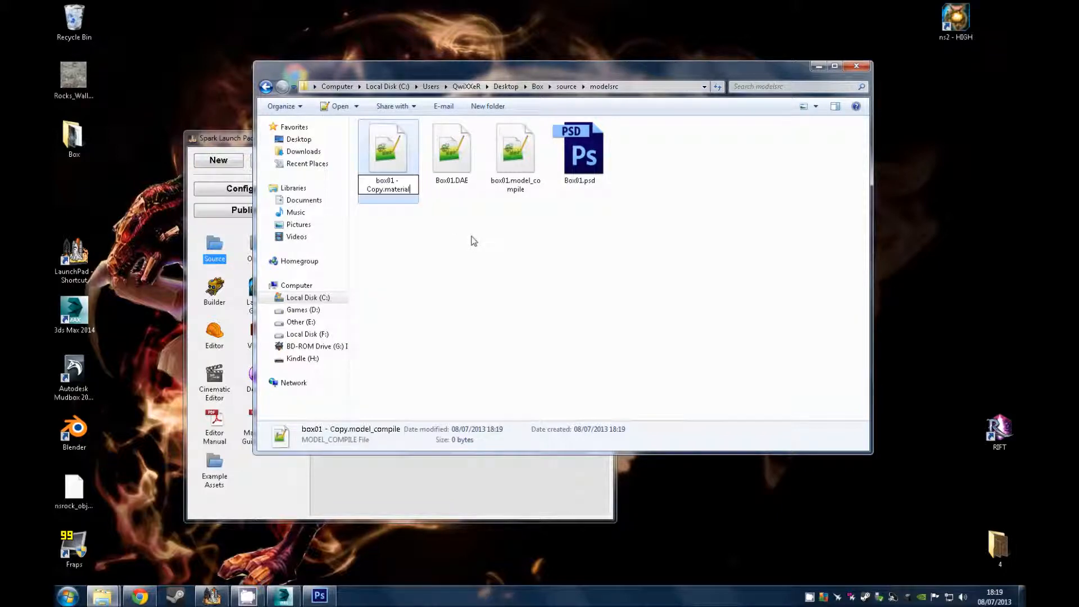
key("Return")
left_click(589, 303)
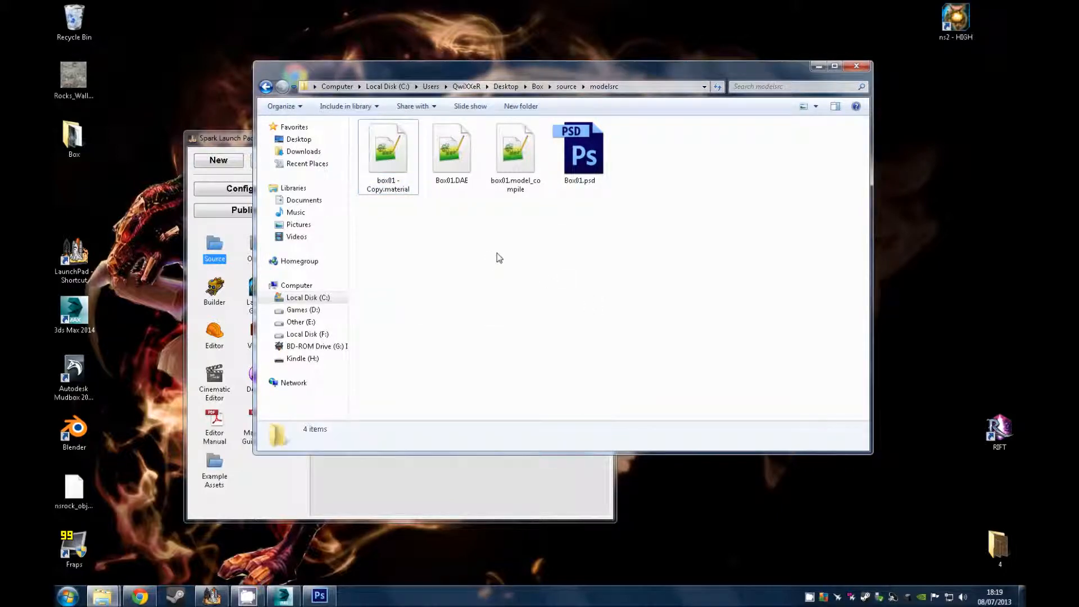
Step: Write "geometry box01.dae" in box01.model_compile using Notepad++, then save the file and close the editor
double_click(513, 181)
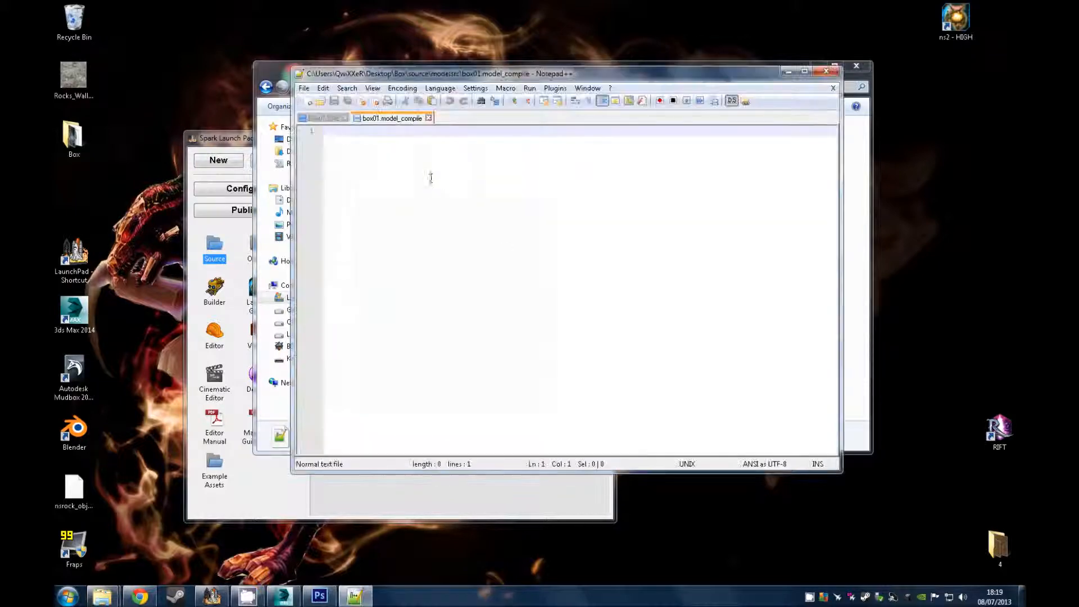
type("geometry box01.")
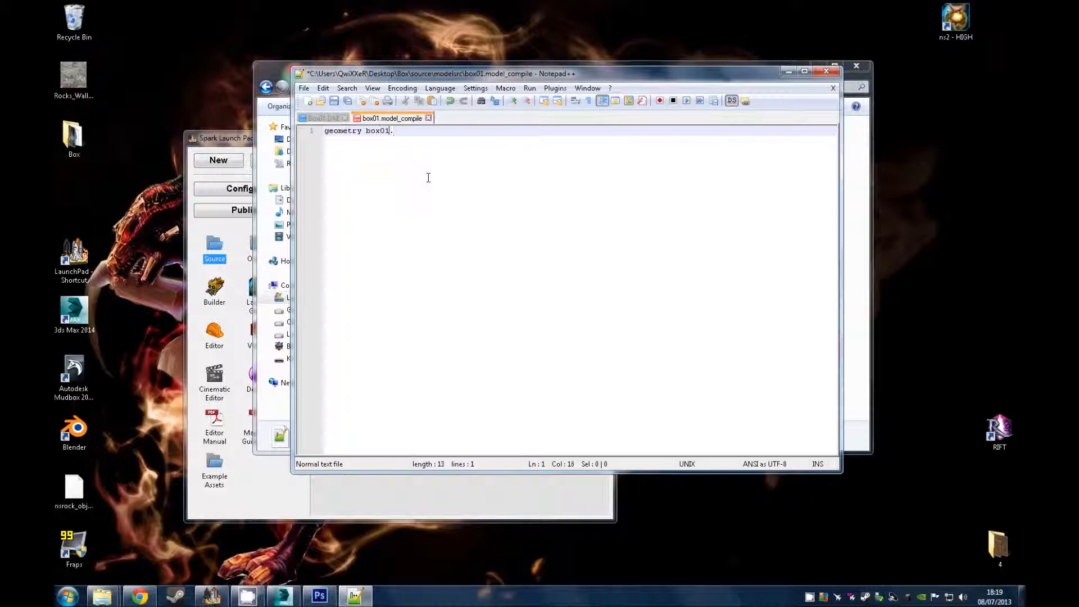
left_click_drag(467, 73, 467, 208)
key("BackSpace")
key("BackSpace")
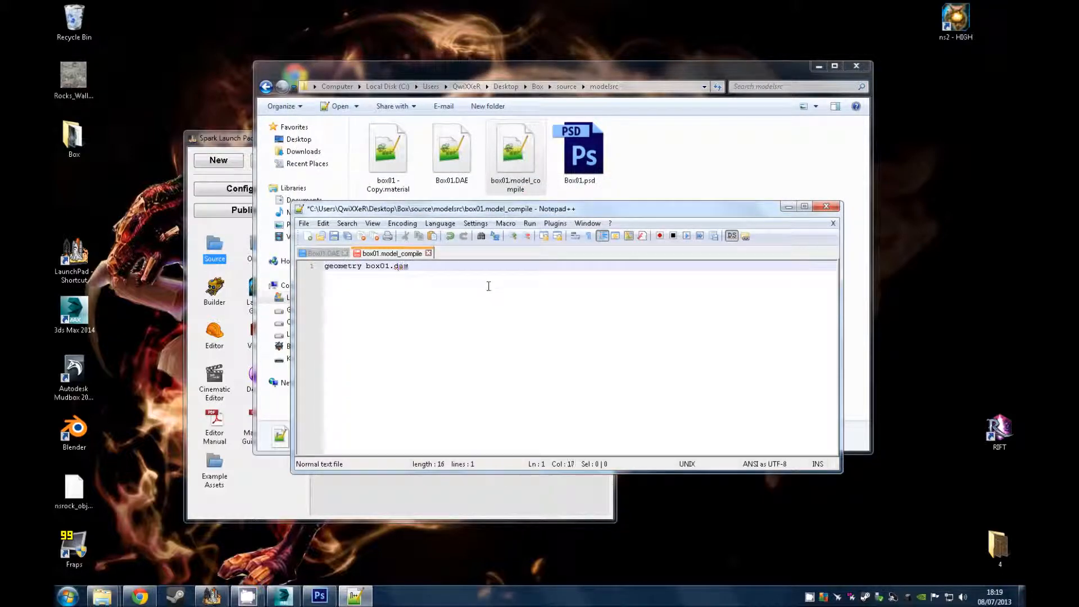
left_click(334, 236)
left_click(429, 254)
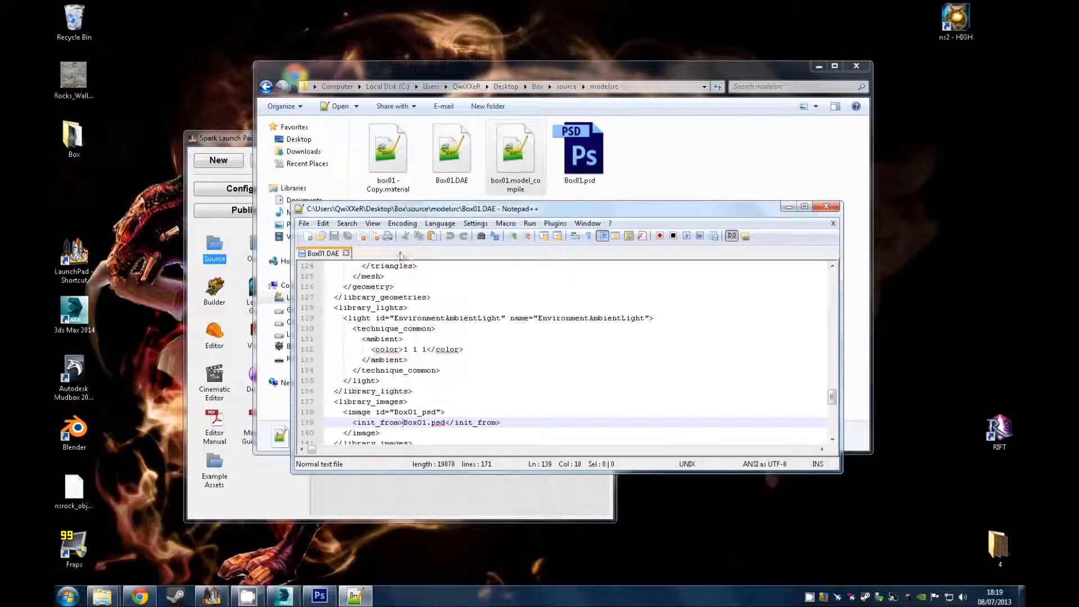
left_click(827, 206)
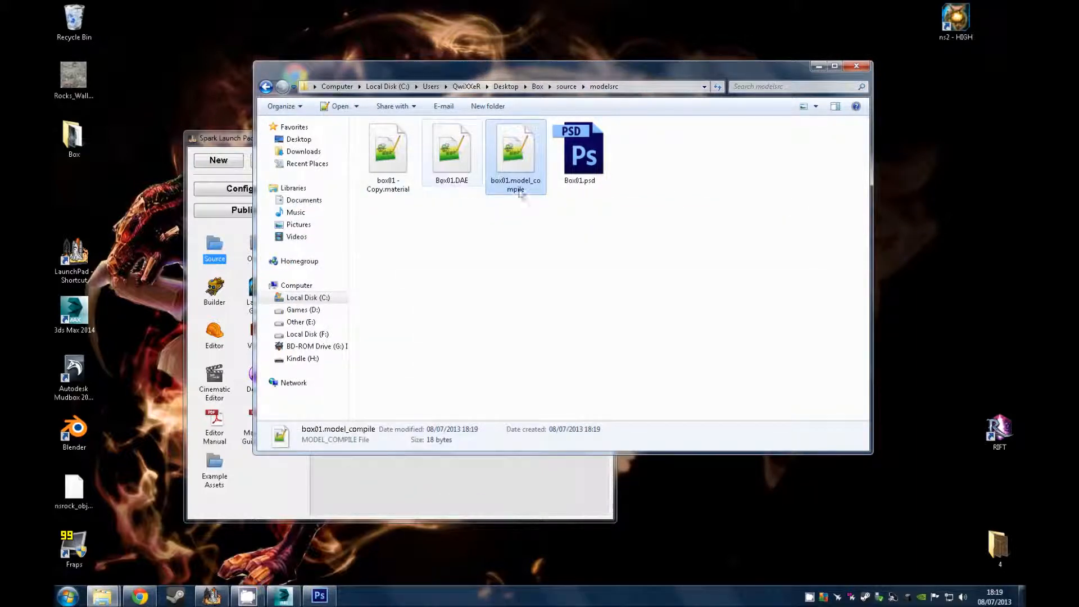
Step: Remove " - Copy" from the material file's name so that it is called box01.material
left_click_drag(489, 73, 553, 173)
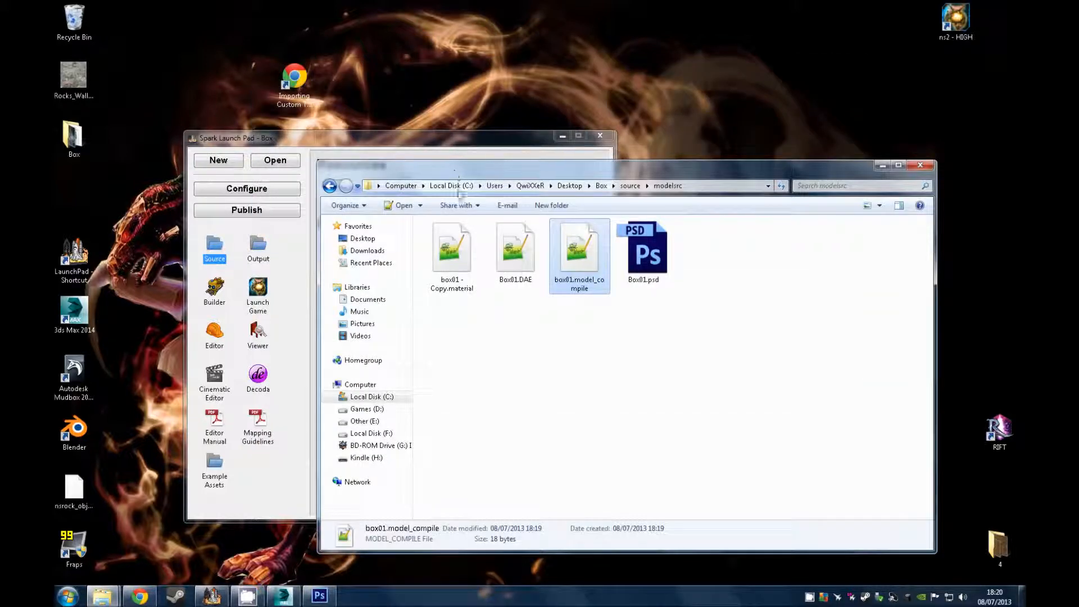
left_click(456, 286)
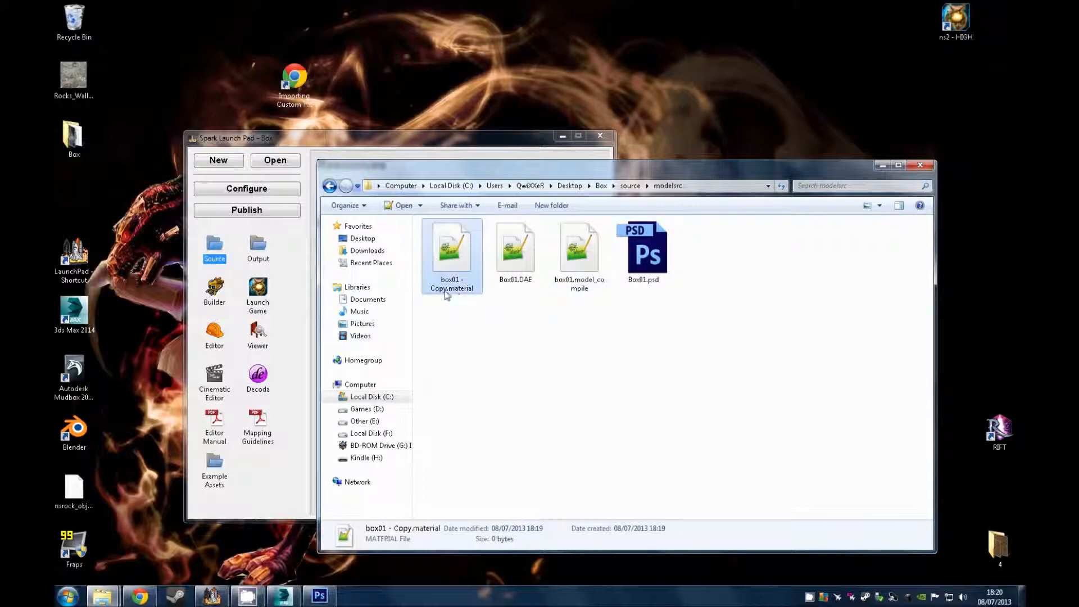
left_click(446, 290)
key("BackSpace")
key("BackSpace")
key("BackSpace")
key("BackSpace")
key("BackSpace")
key("BackSpace")
key("BackSpace")
key("Return")
Step: Open box01.material in Notepad++ and paste in the three-line shader example copied from the Importing Custom Textures wiki page
double_click(513, 250)
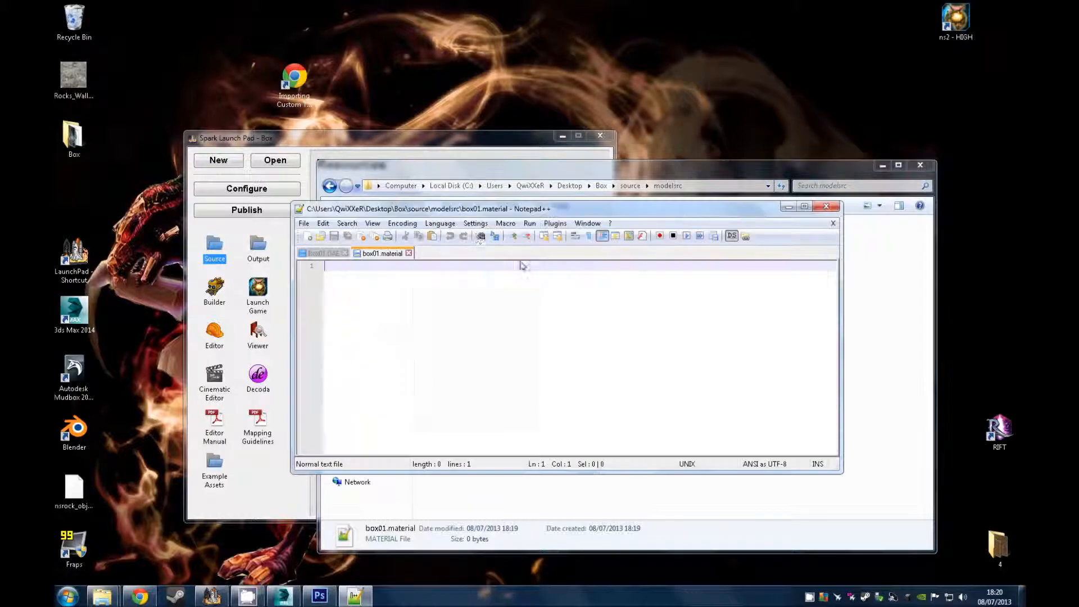
double_click(298, 87)
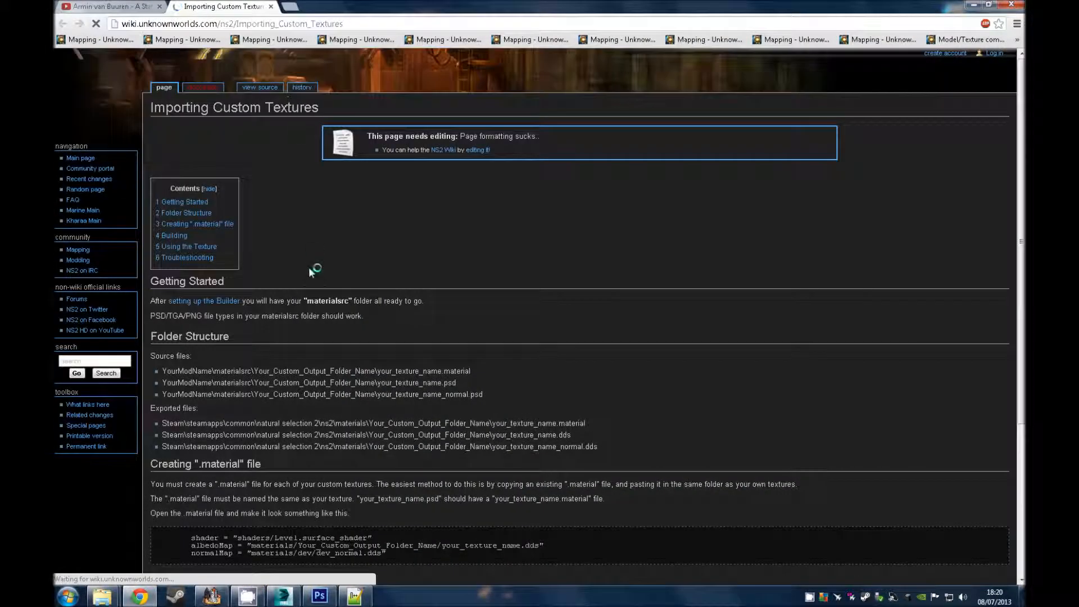
scroll(342, 346, "down", 4)
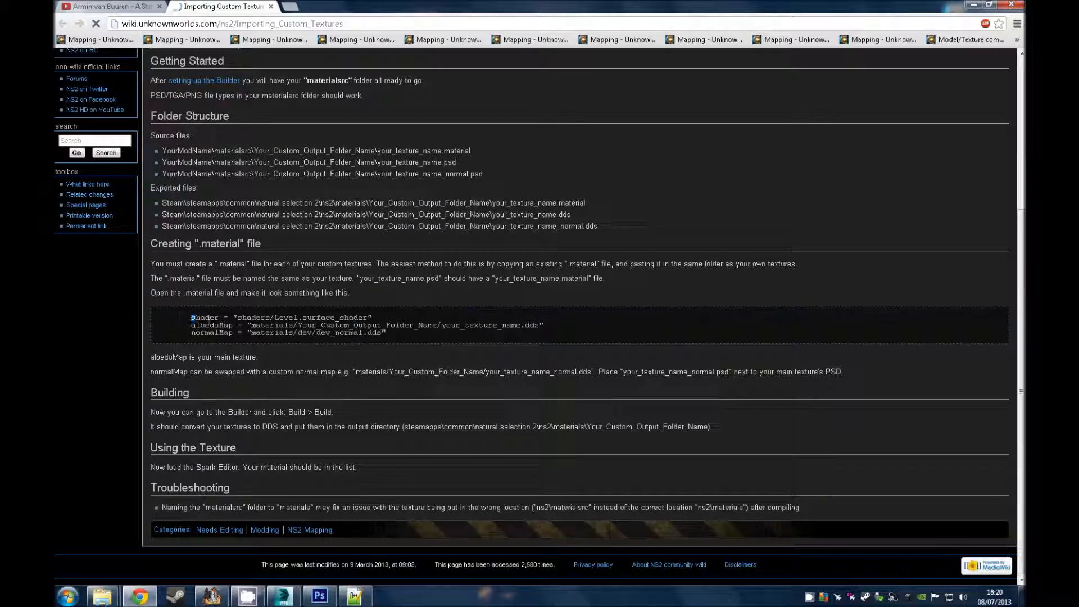
left_click_drag(185, 316, 398, 337)
key("ctrl+c")
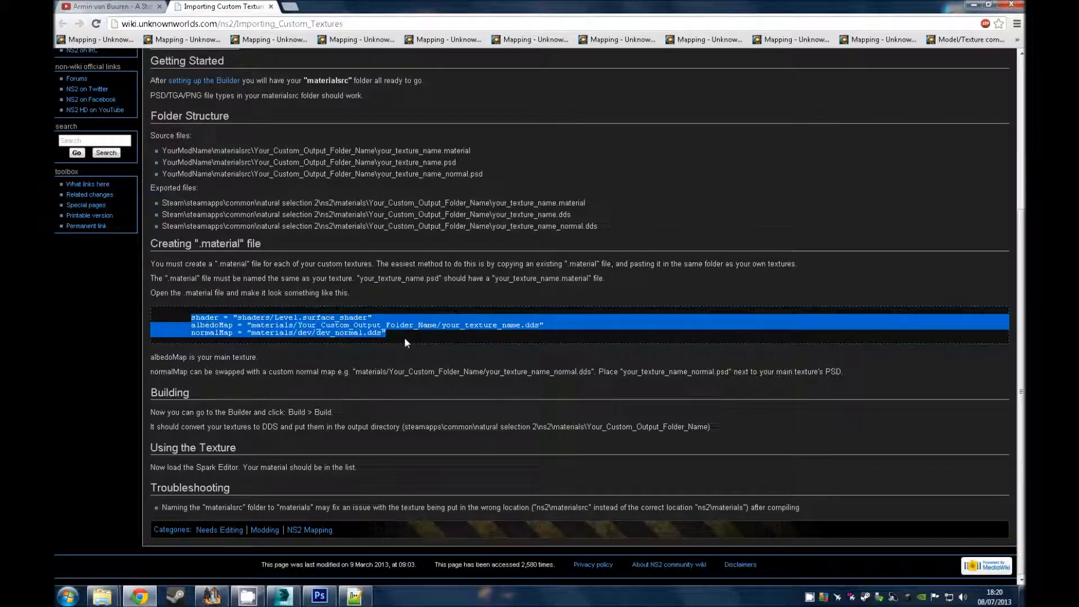
left_click(971, 5)
key("ctrl+v")
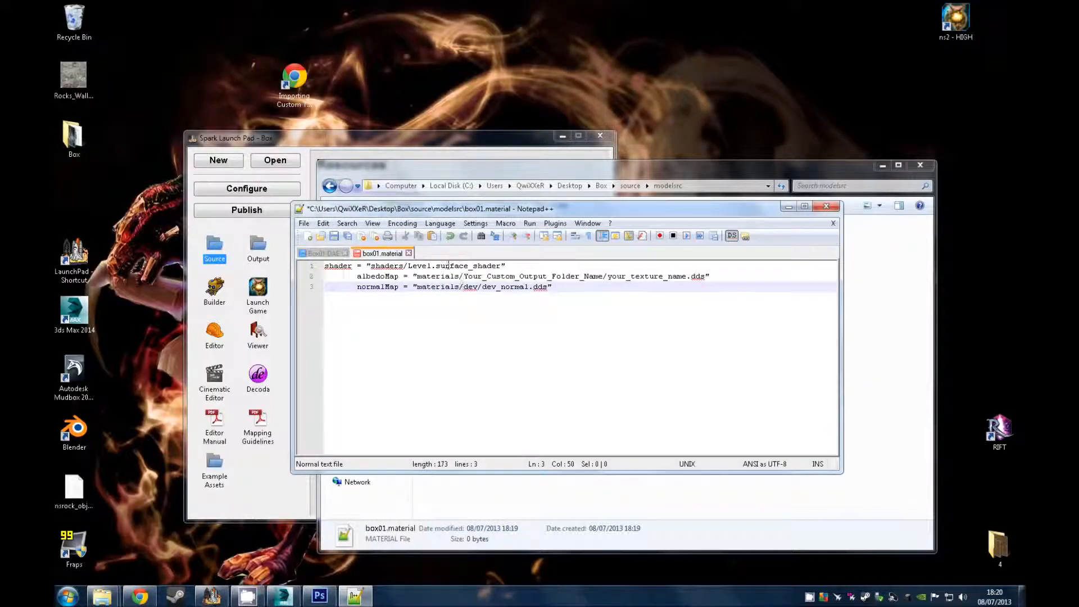
Step: Replace "materials" with "Models" in both the albedoMap and normalMap paths
double_click(420, 266)
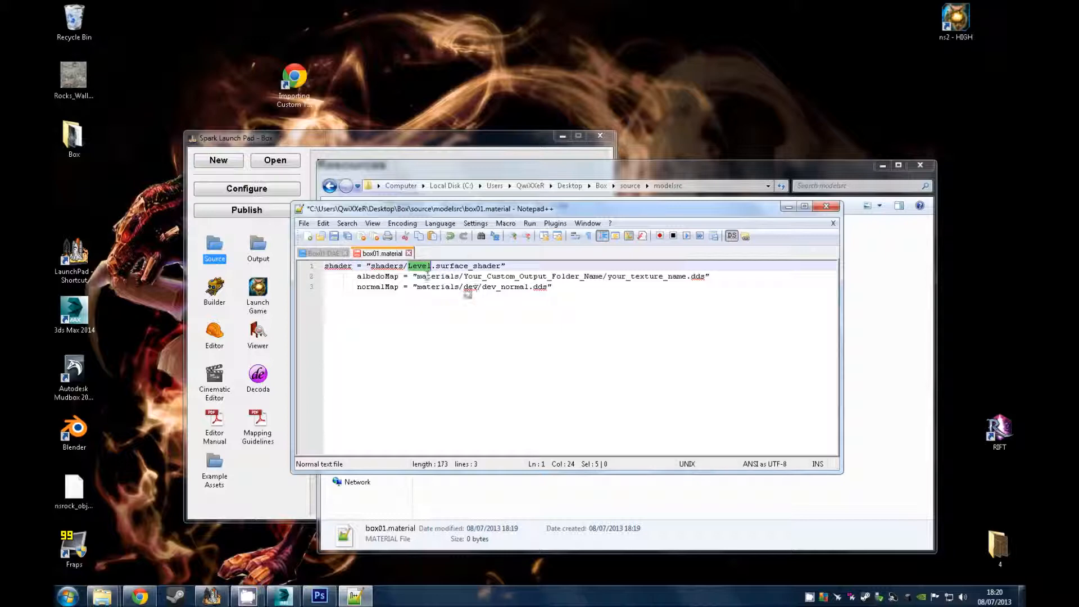
left_click_drag(417, 277, 688, 279)
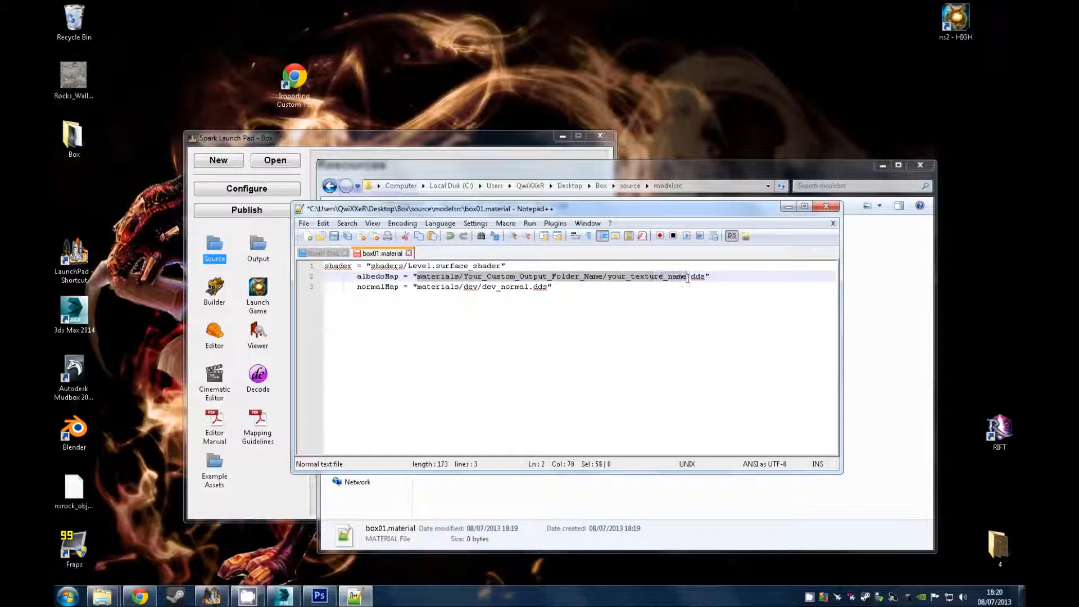
double_click(433, 277)
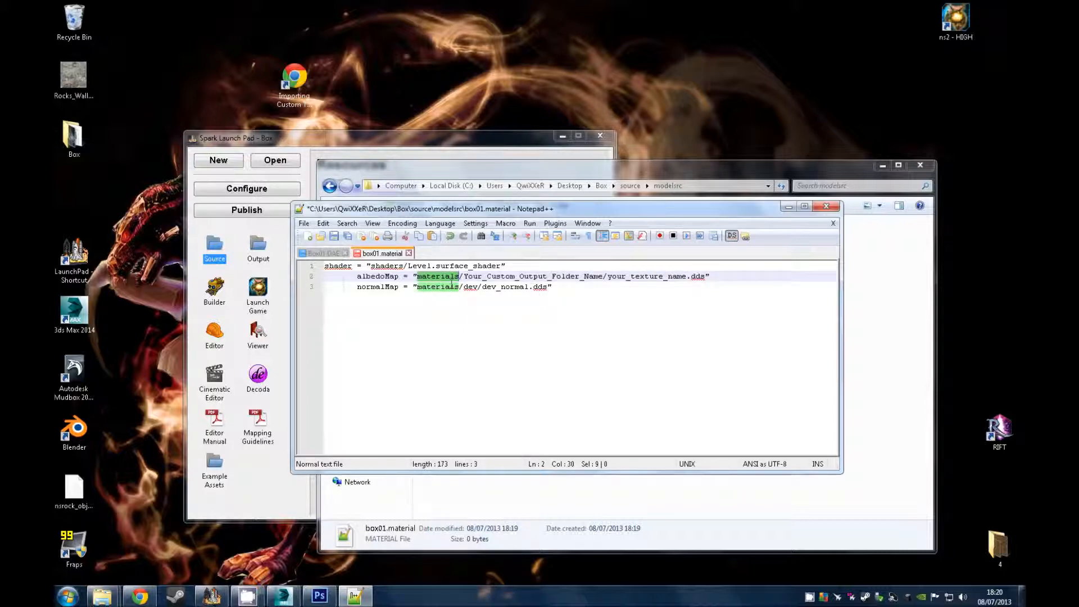
type("Models")
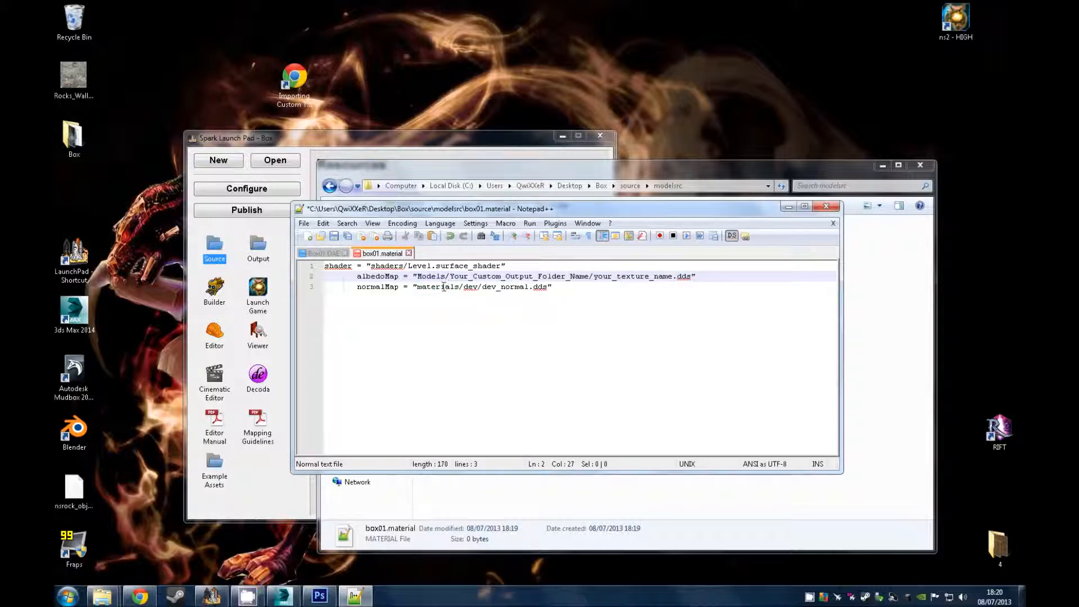
double_click(445, 287)
type("Models")
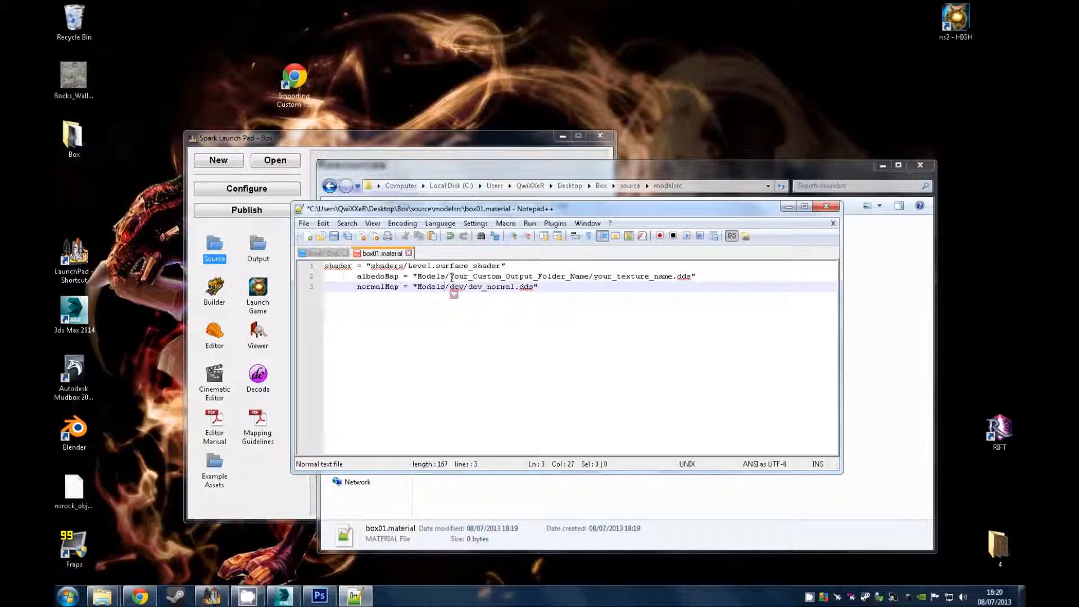
Step: Replace the placeholder folder and texture name in the albedoMap path with box01, giving "Models/box01.dds"
left_click(453, 277)
key("BackSpace")
type("Y")
left_click_drag(451, 276, 671, 274)
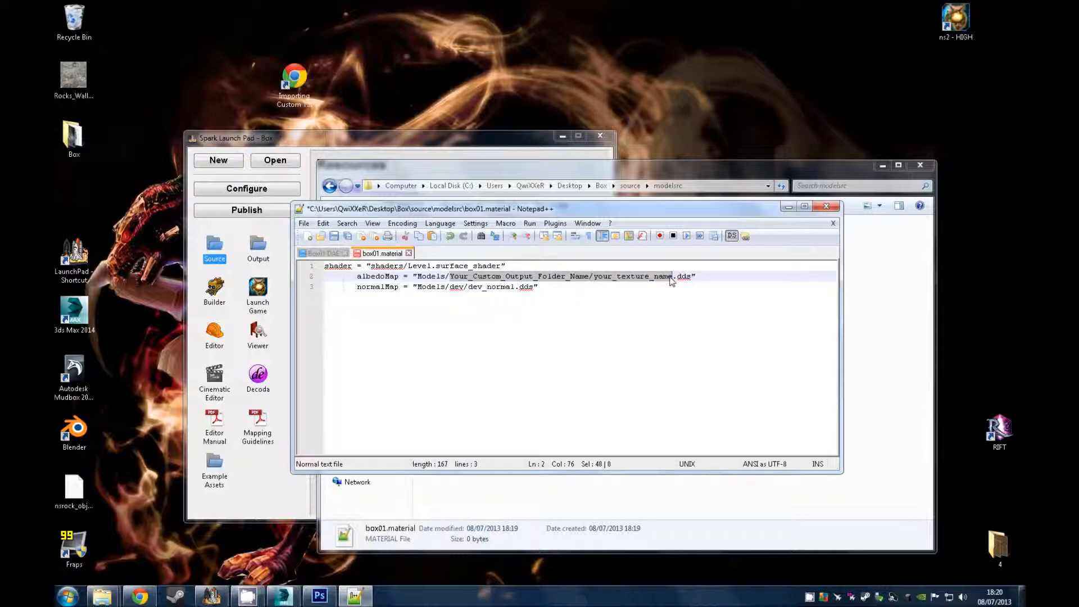
type("box01")
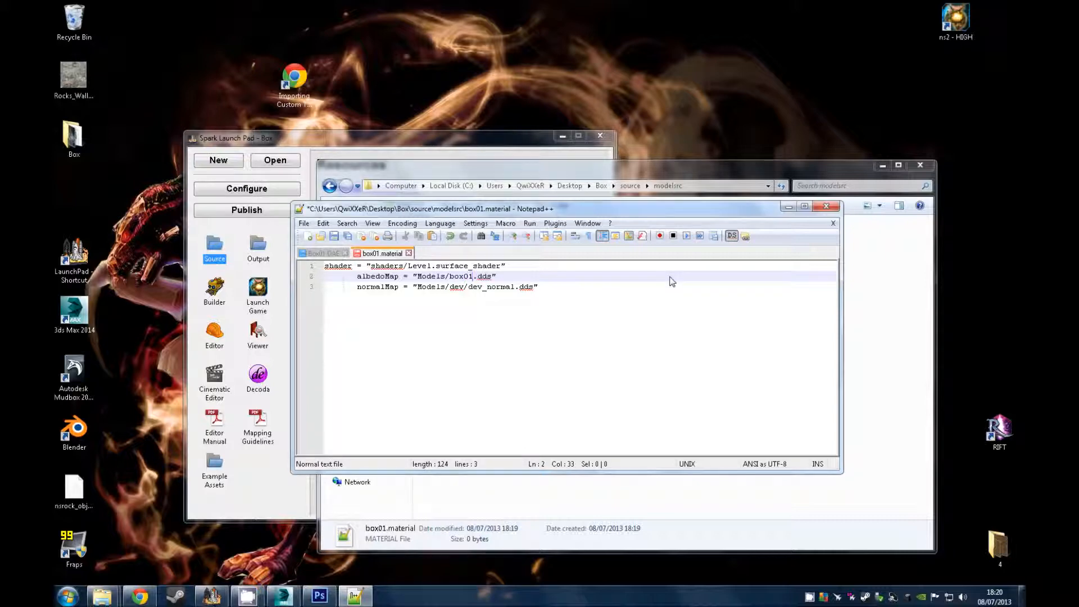
Step: Delete the normalMap line from box01.material, then save the file and close Notepad++
left_click_drag(611, 215, 645, 322)
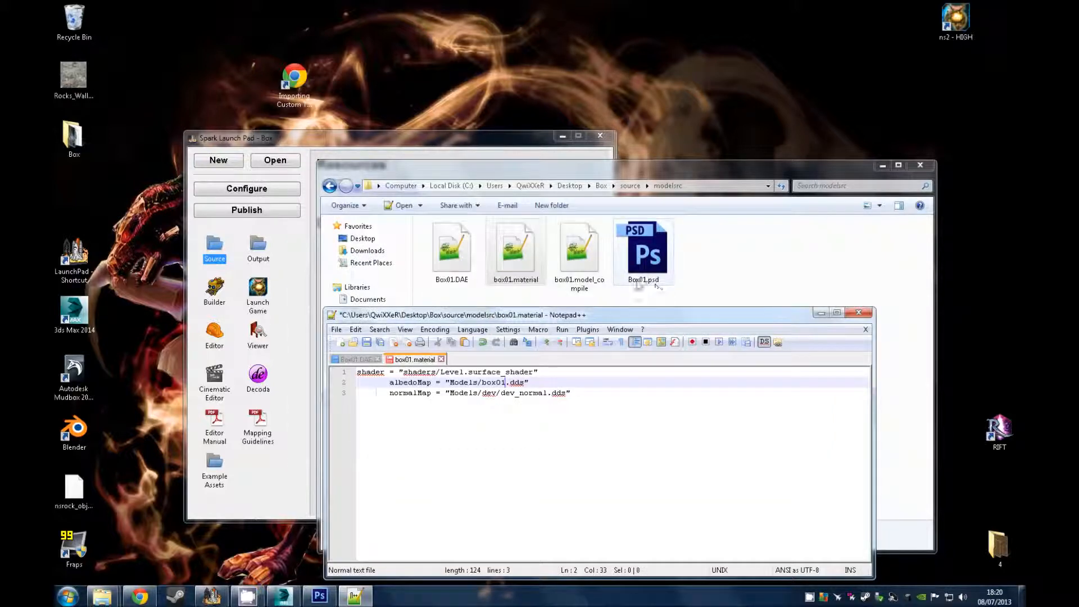
left_click_drag(580, 398, 346, 392)
key("Delete")
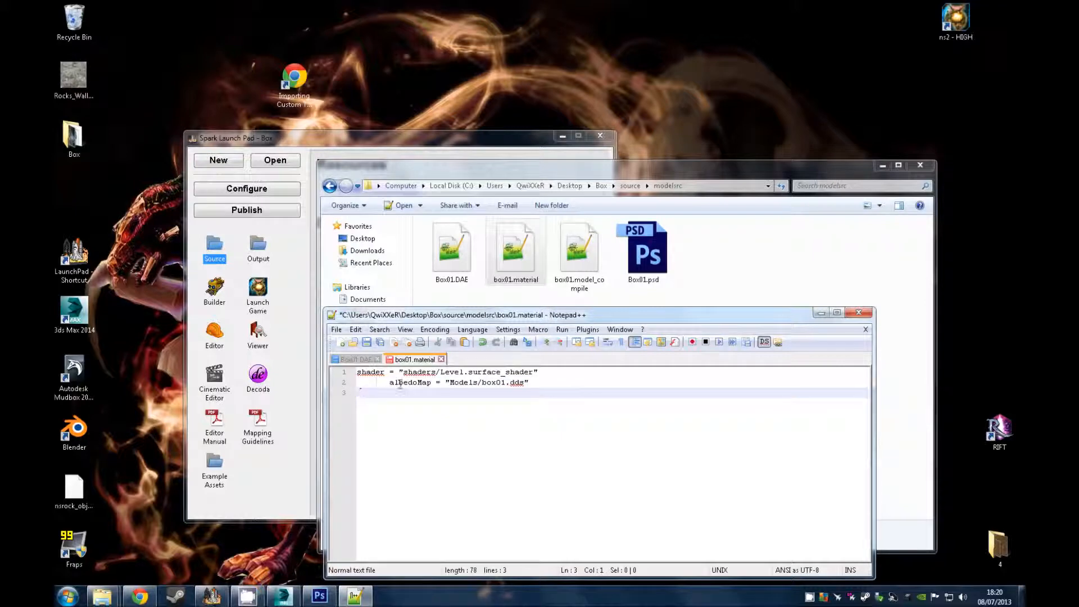
key("ctrl+s")
left_click(859, 313)
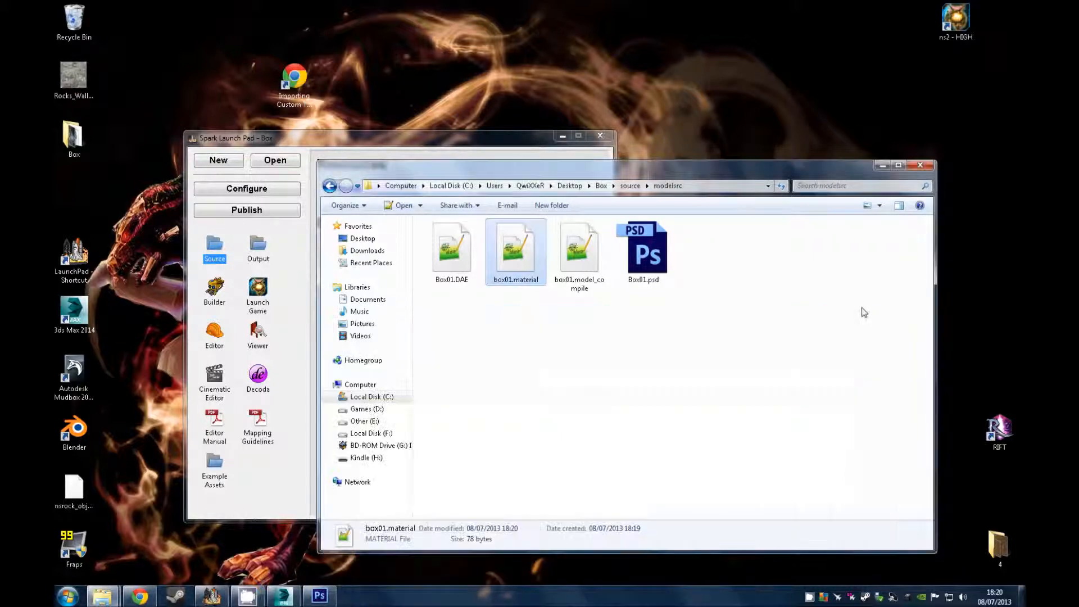
Step: Launch the Builder from Spark Launch Pad, build the mod's source files, and minimize the Builder
double_click(215, 297)
left_click(400, 199)
left_click(414, 210)
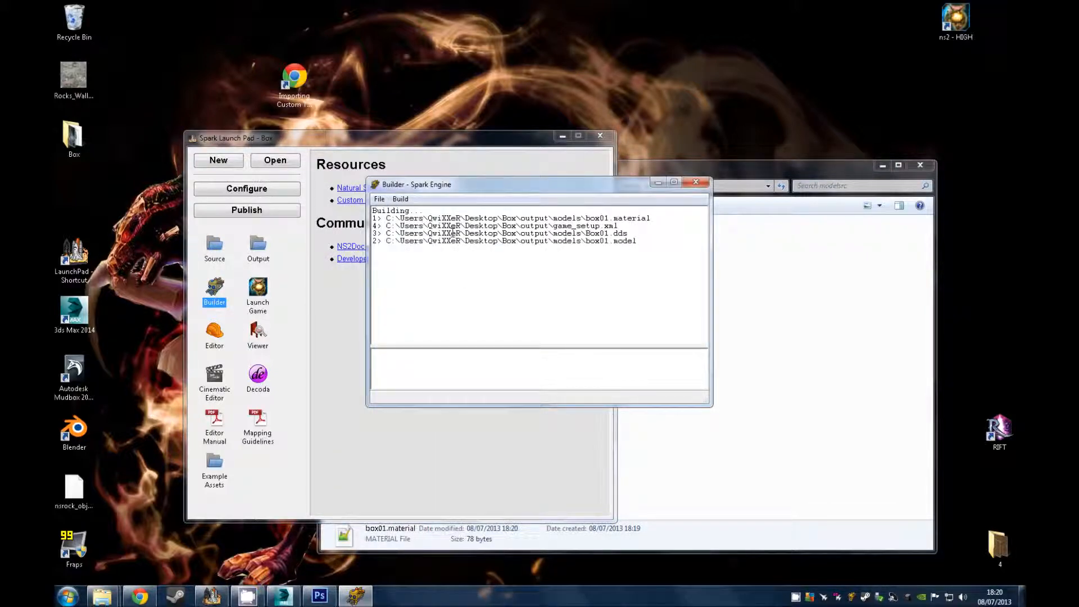
left_click(659, 182)
Step: Launch the Viewer from Spark Launch Pad and display its Output window
double_click(258, 333)
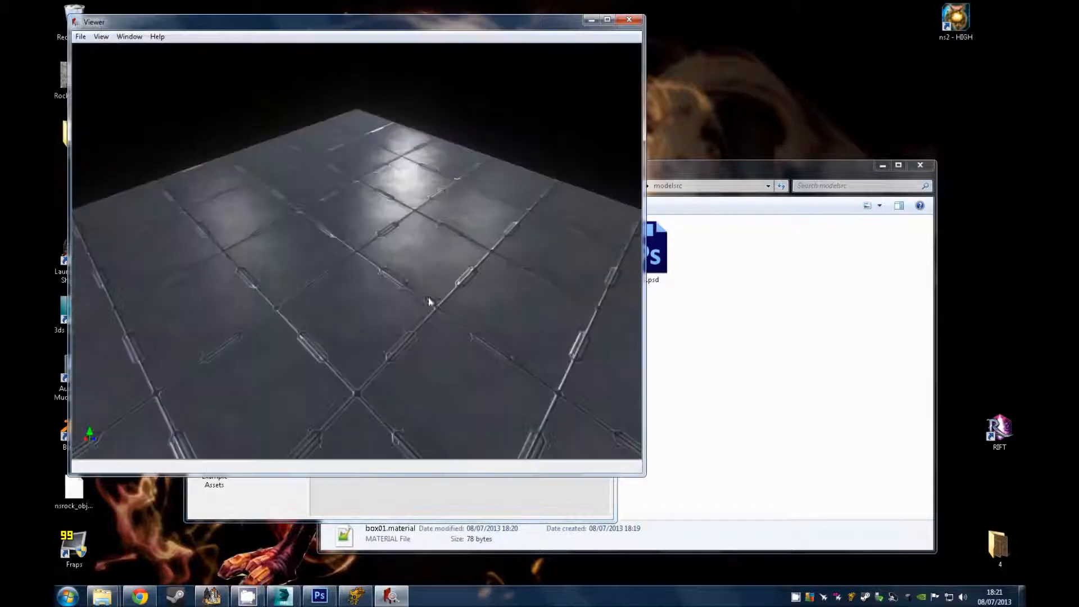
left_click_drag(194, 25, 405, 37)
left_click(341, 48)
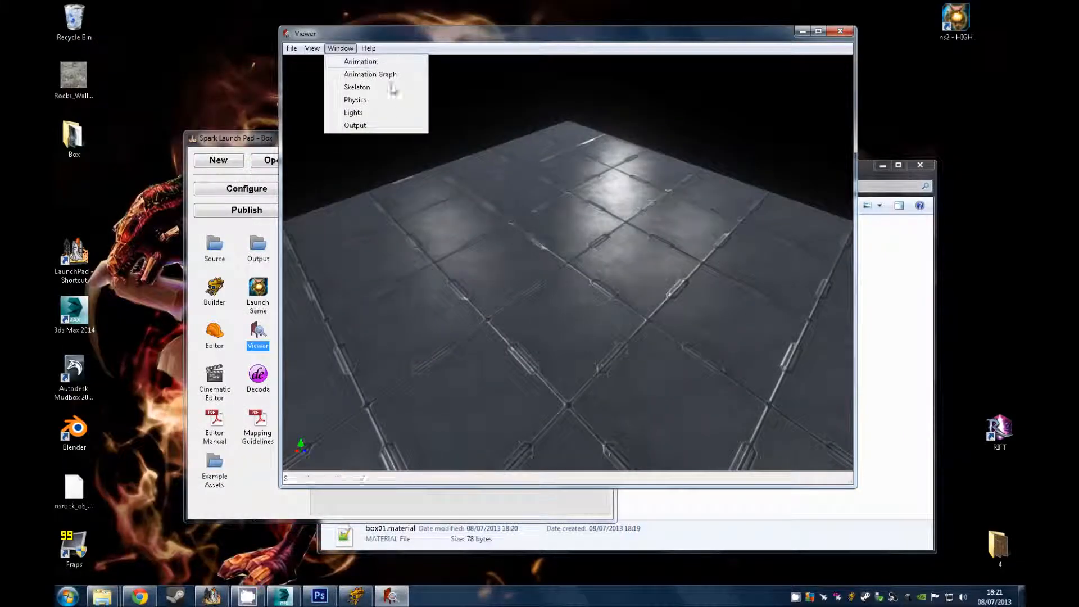
left_click(363, 125)
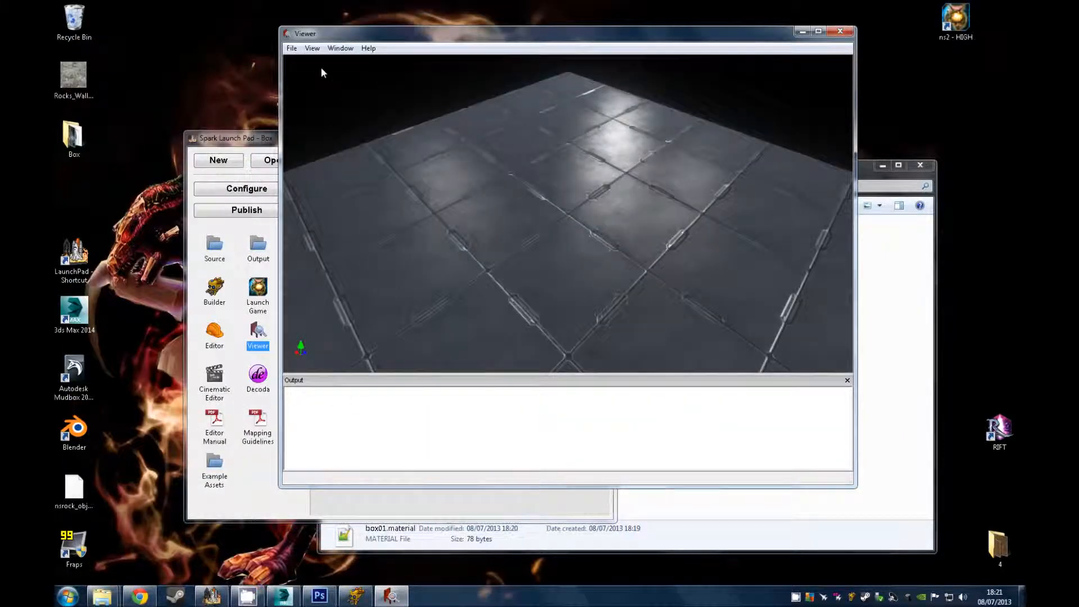
Step: Open box01.model from the mod's output models folder in the Viewer
left_click(292, 48)
left_click(298, 59)
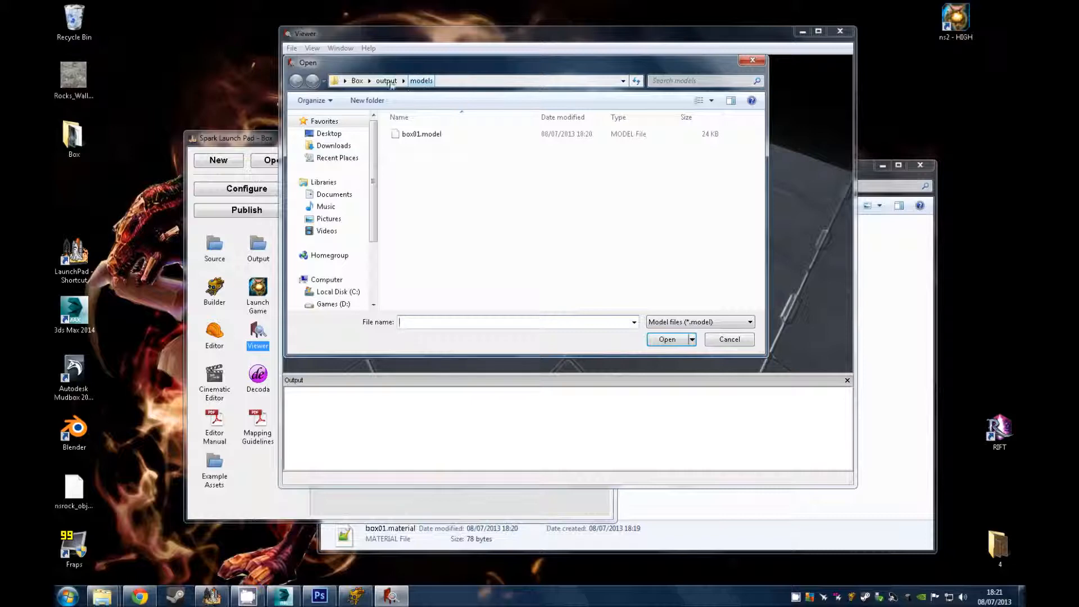
double_click(413, 136)
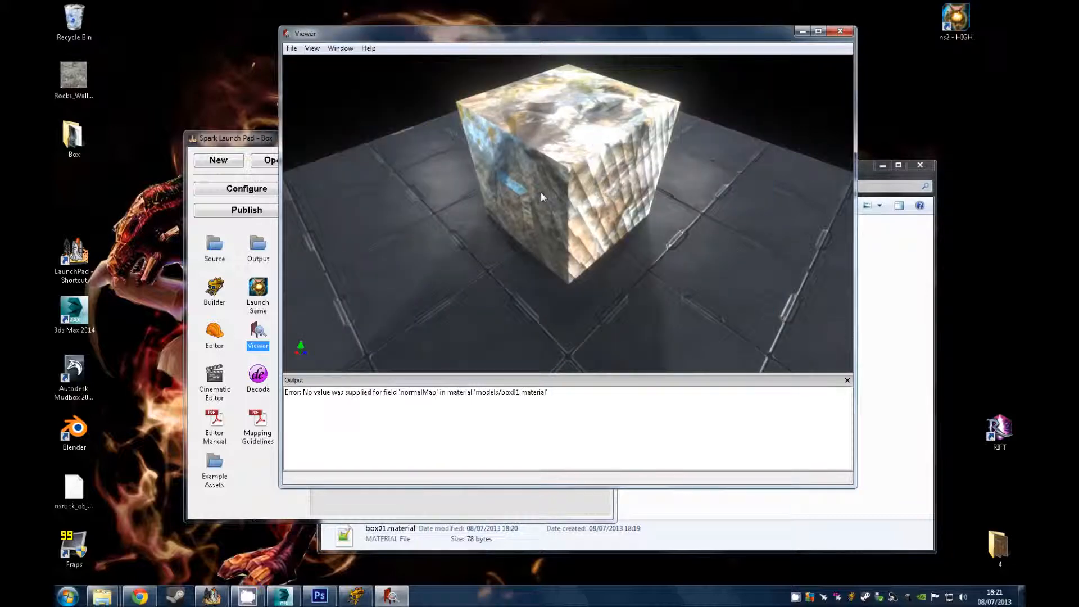
Step: Inspect the textured box model from different angles and check the Viewer's output log for material errors
middle_click_drag(569, 160, 264, 166)
middle_click_drag(588, 160, 568, 227)
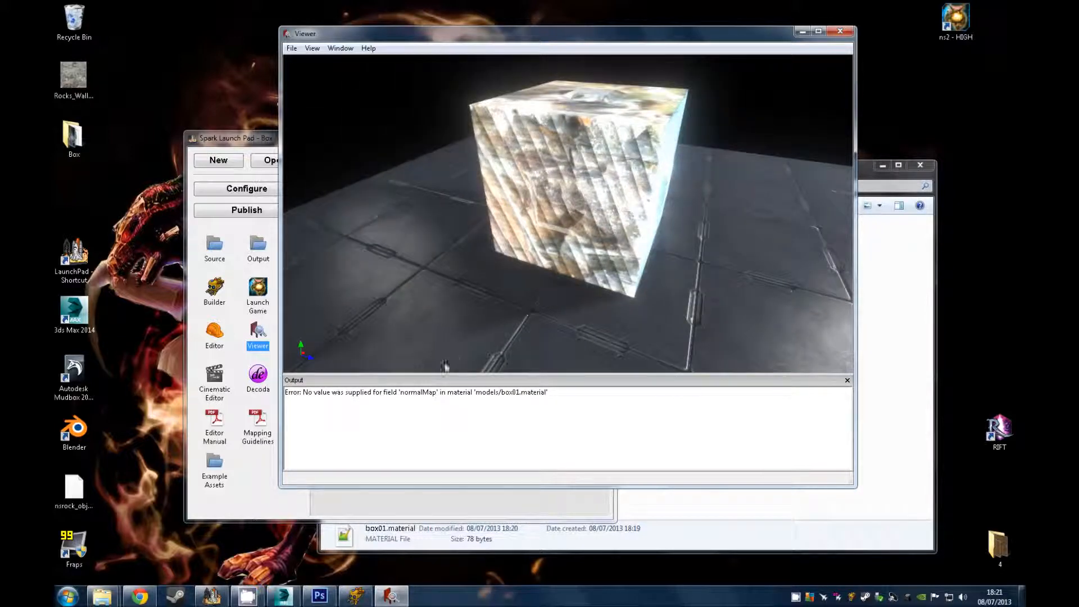
left_click_drag(371, 392, 621, 391)
left_click(624, 392)
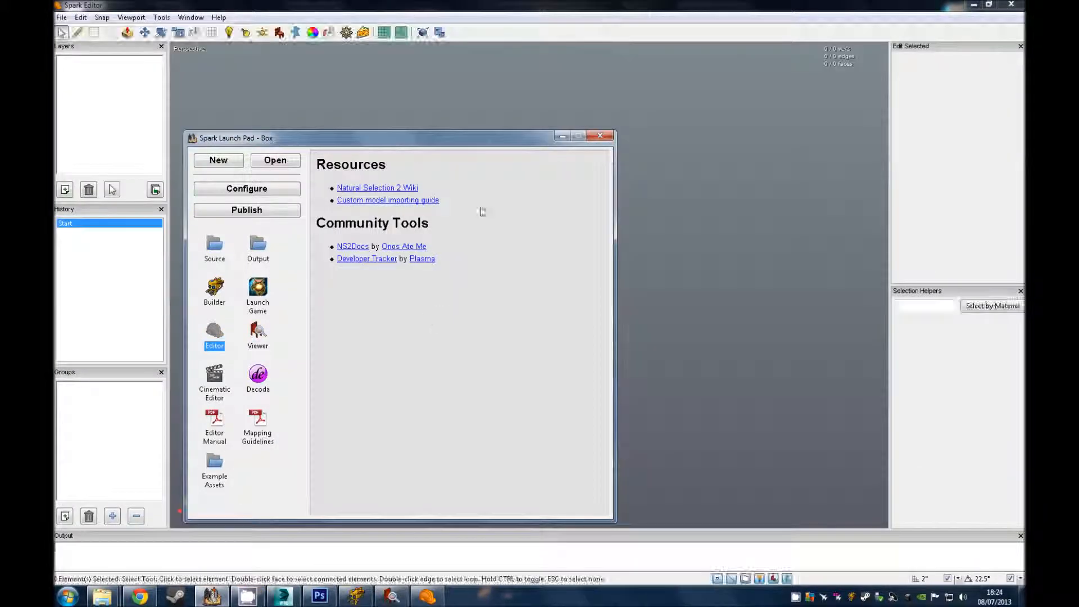
Step: Minimize Spark Launch Pad to reach the Spark Editor, activate the prop tool and filter the available props by "box"
left_click(562, 137)
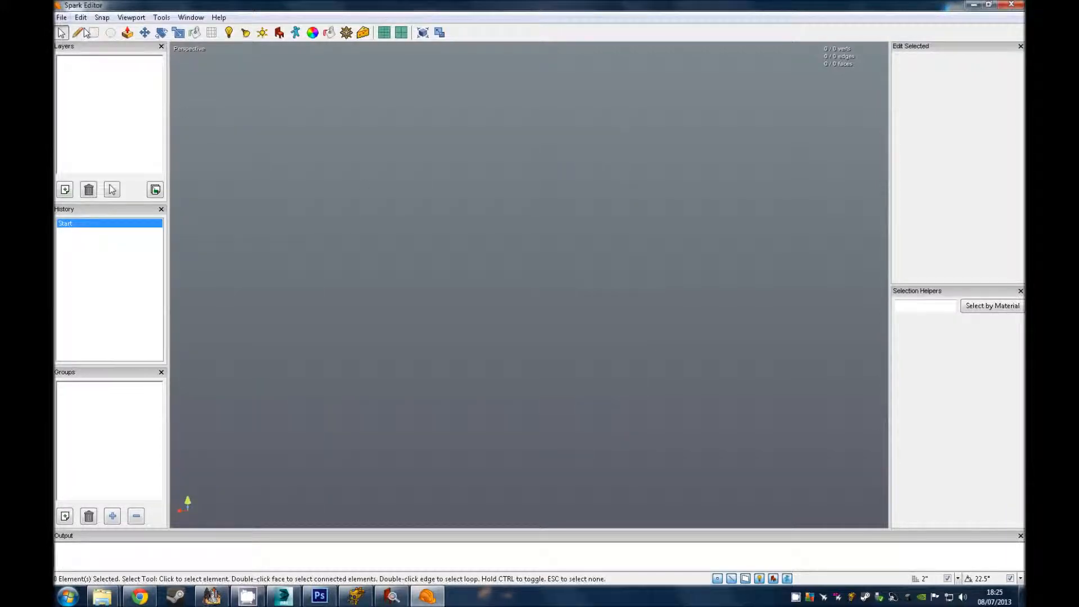
left_click(279, 32)
left_click(884, 78)
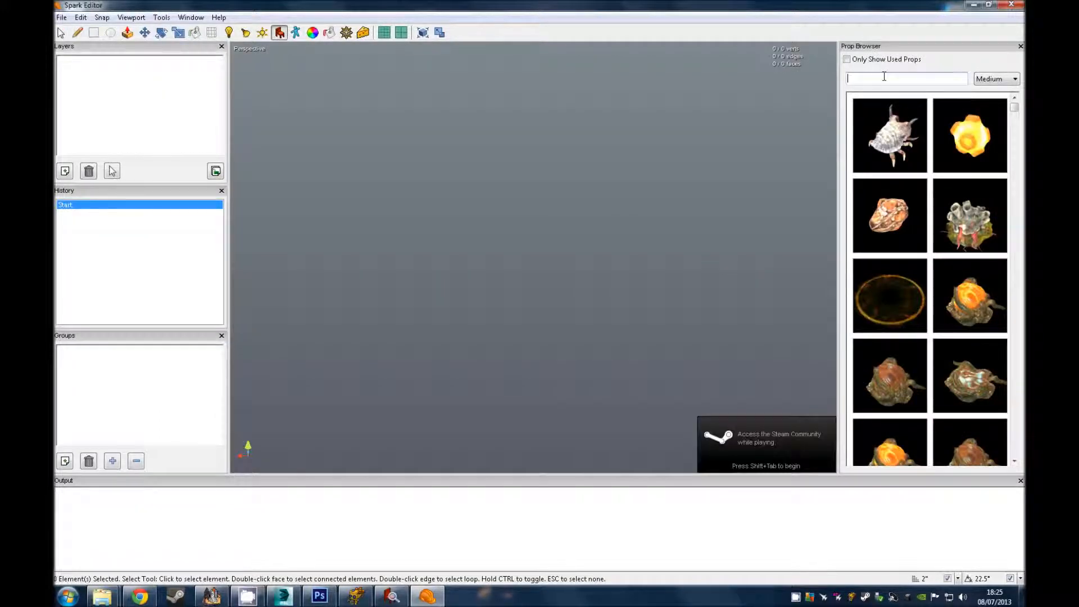
type("box")
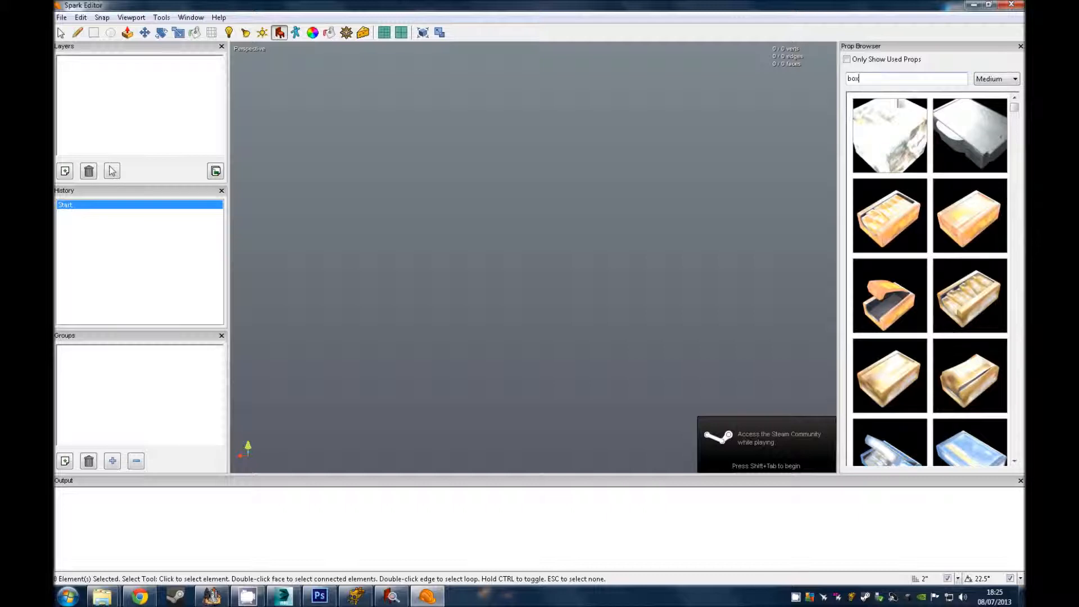
Step: Place the custom rock-textured box prop in the perspective viewport, then select everything and frame it
left_click(522, 261)
mouse_move(554, 222)
middle_mouse_down()
mouse_move(501, 222)
mouse_move(555, 226)
middle_mouse_up()
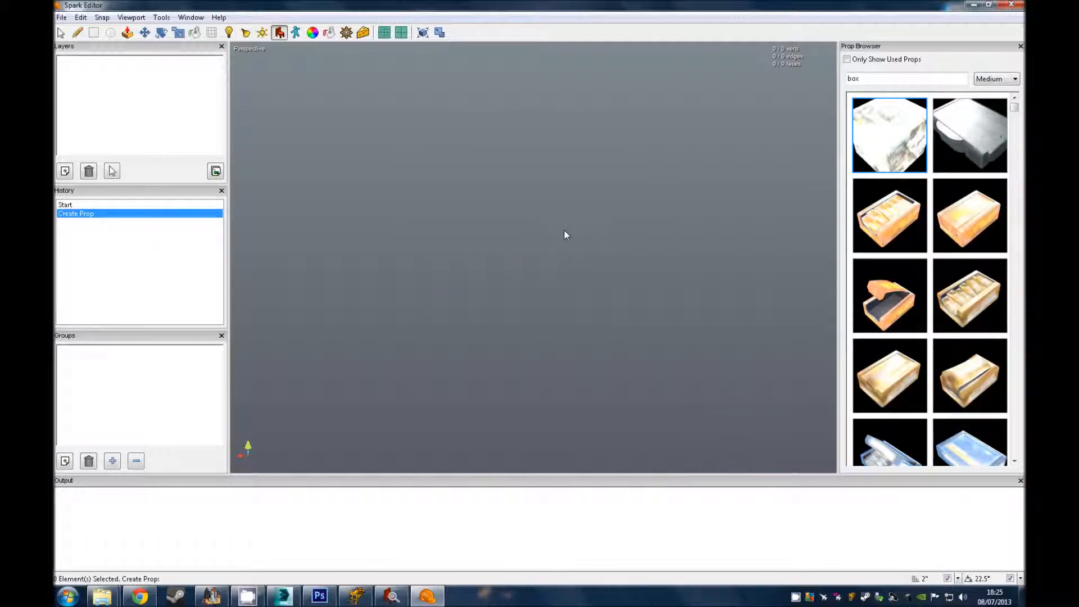
key("ctrl+a")
key("z")
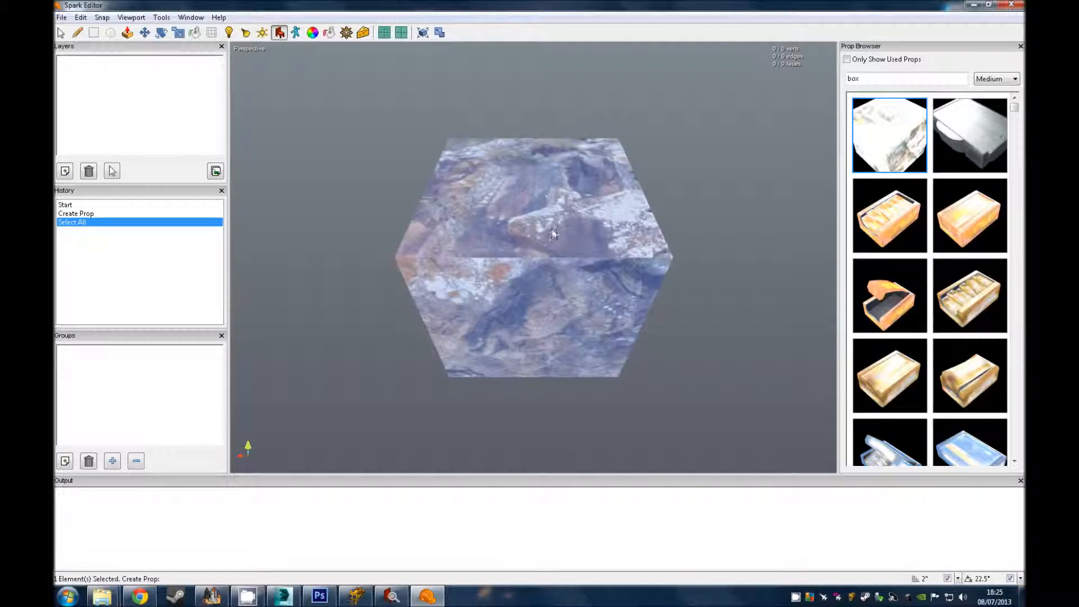
Step: Select the placed box prop and examine its rock texture from several sides
key("space")
left_click(548, 240)
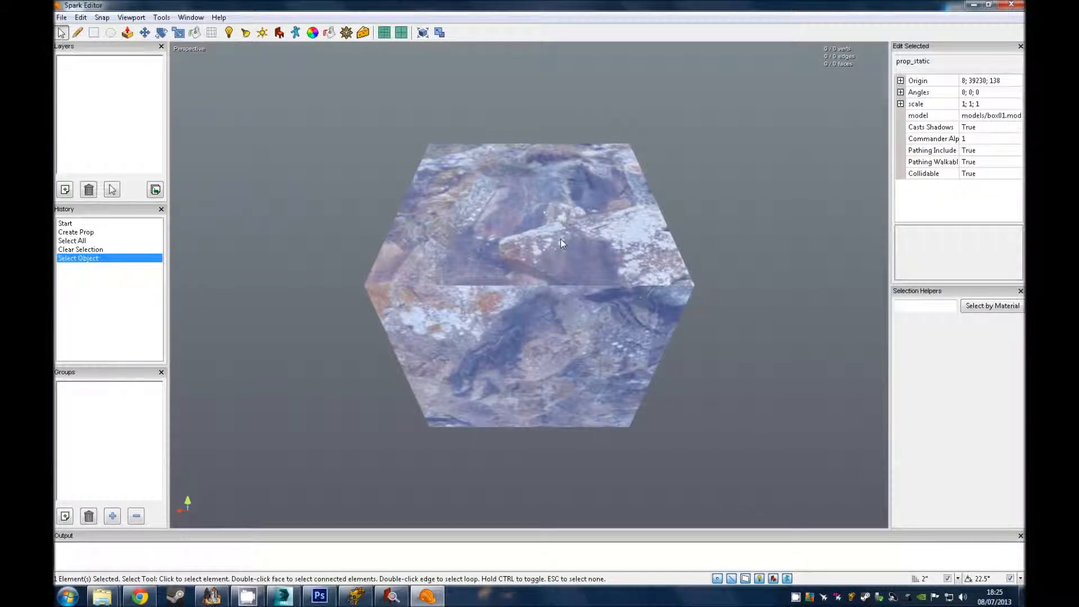
middle_click_drag(561, 239, 556, 234)
key("z")
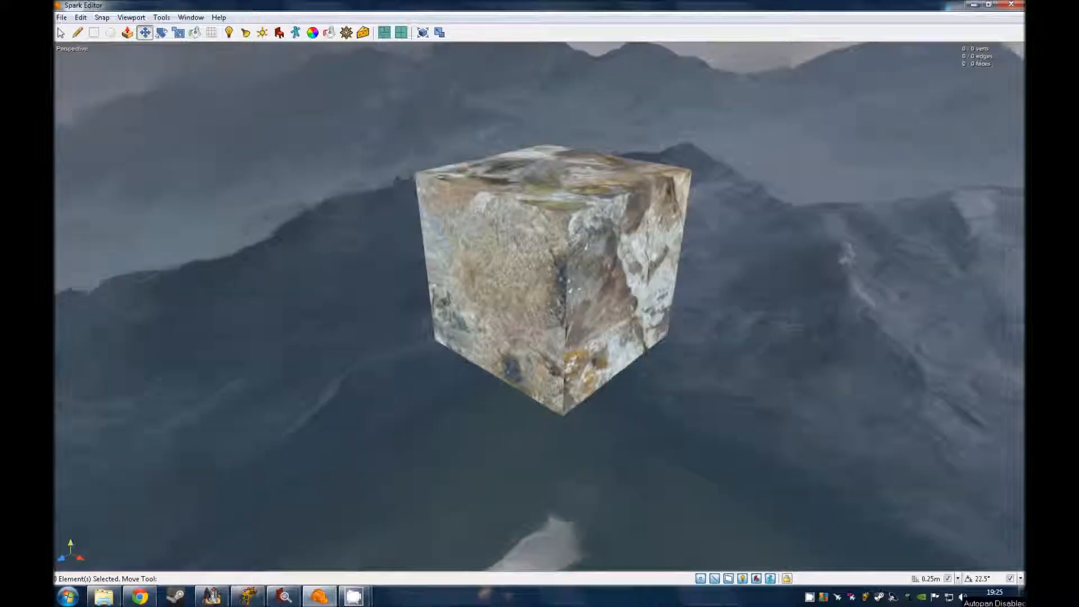
right_click_drag(569, 242, 748, 239)
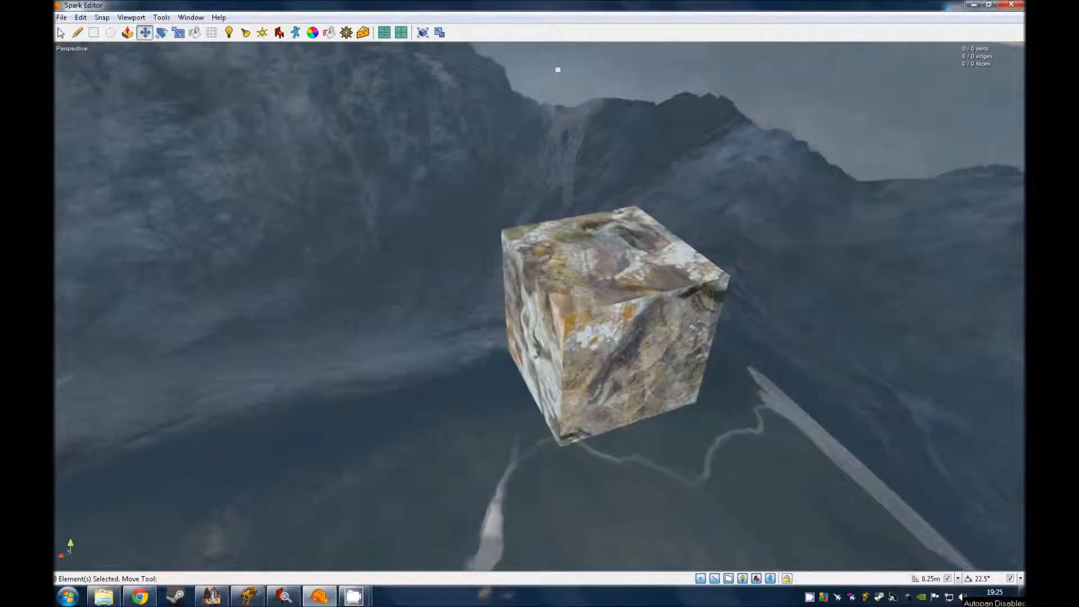
right_click_drag(540, 307, 720, 303)
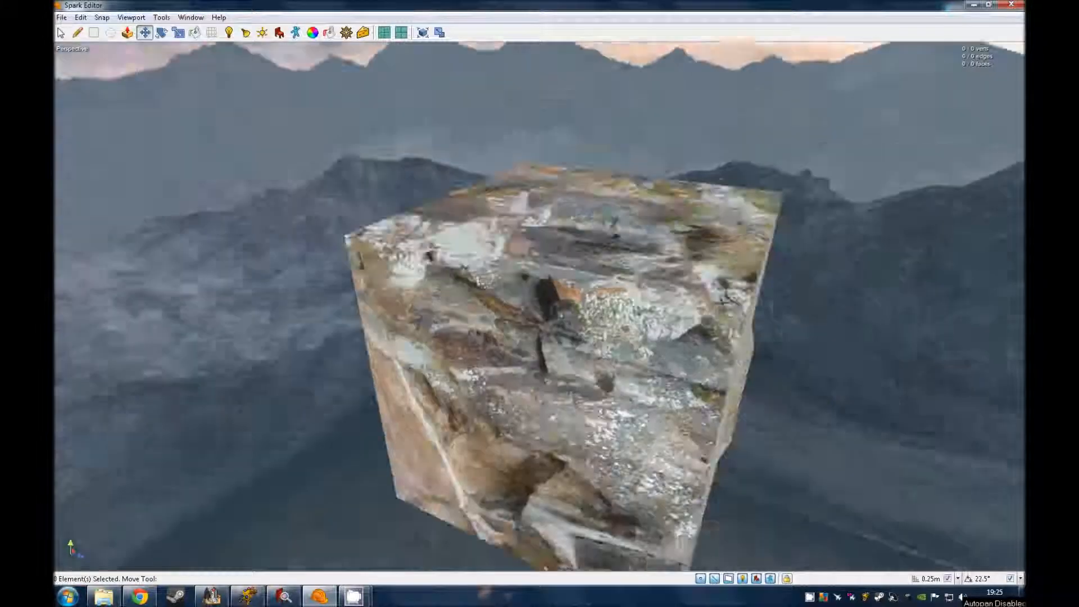